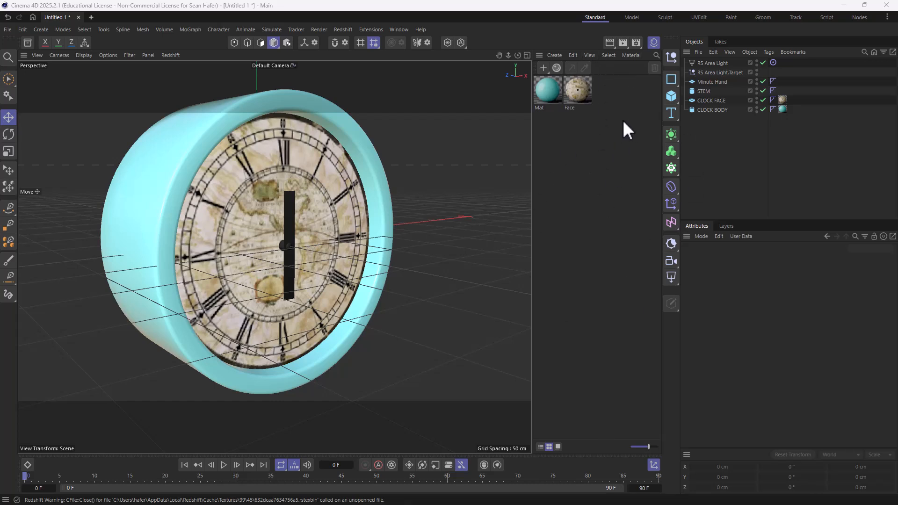
Step: Create a new classic standard material and open it in the Material Editor
{"action": "left_click", "coordinate": [555, 55]}
{"action": "mouse_move", "coordinate": [591, 106]}
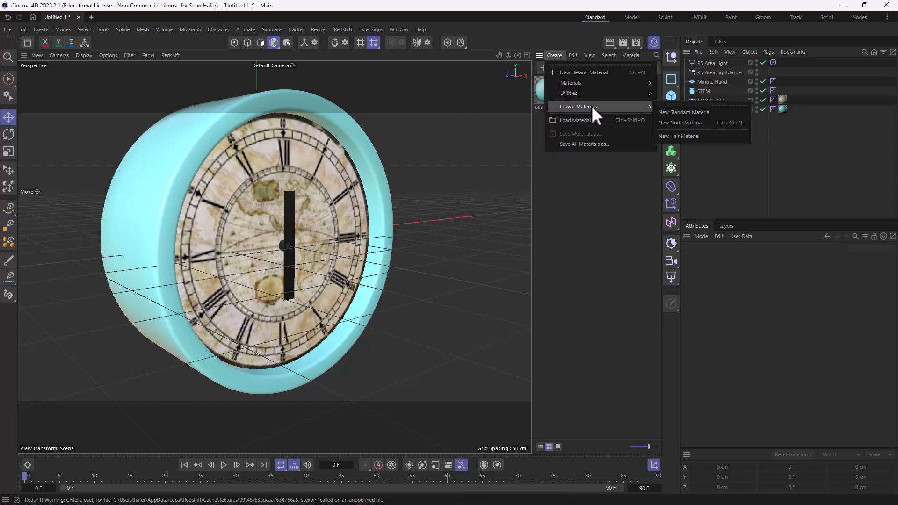
{"action": "left_click", "coordinate": [691, 113]}
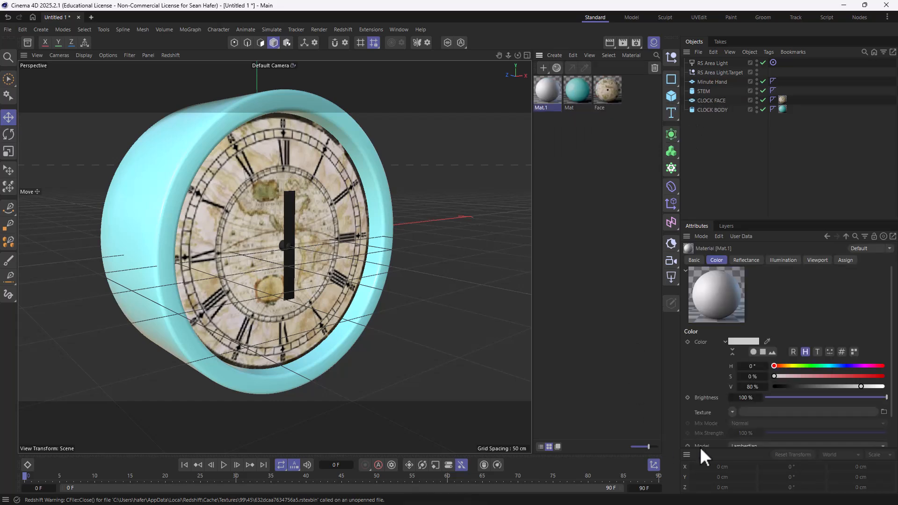
{"action": "double_click", "coordinate": [546, 88]}
{"action": "left_click_drag", "start_coordinate": [626, 88], "coordinate": [547, 87]}
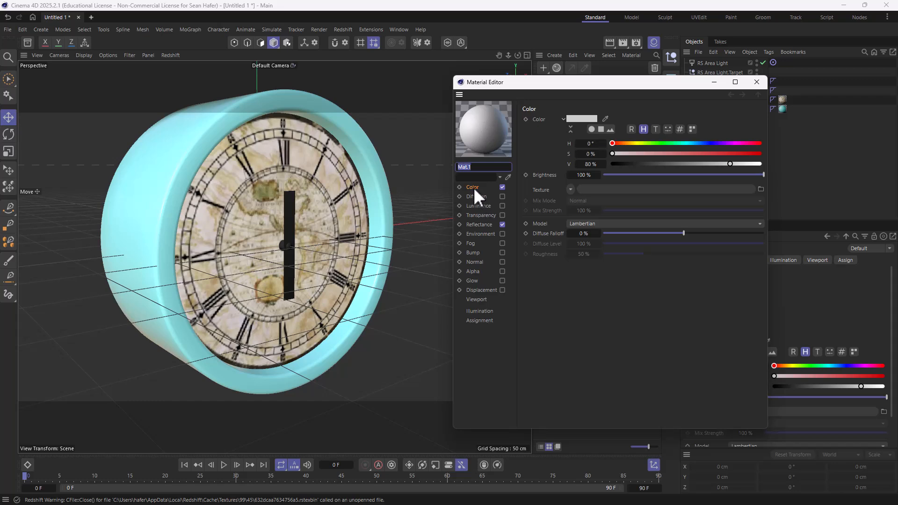
Step: Load MinuteHand.png as the material's color texture without copying the image to the project location
{"action": "left_click", "coordinate": [762, 189]}
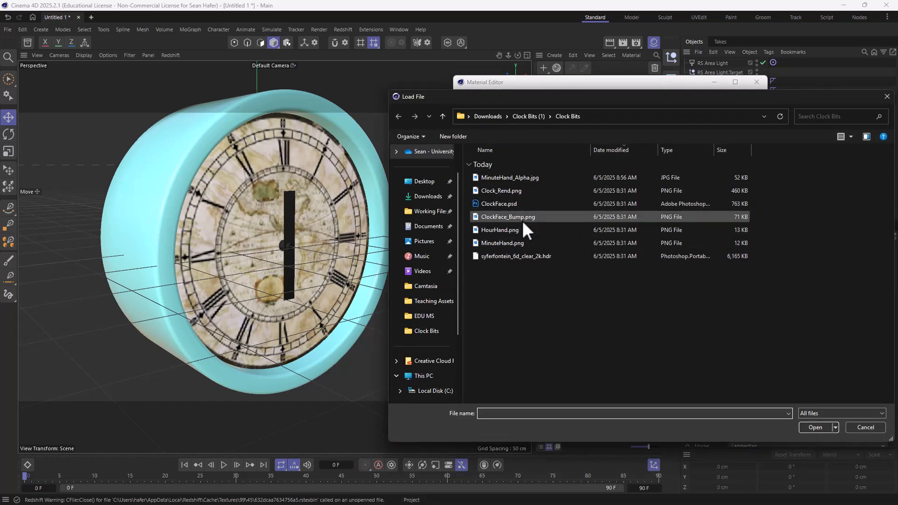
{"action": "left_click", "coordinate": [504, 243]}
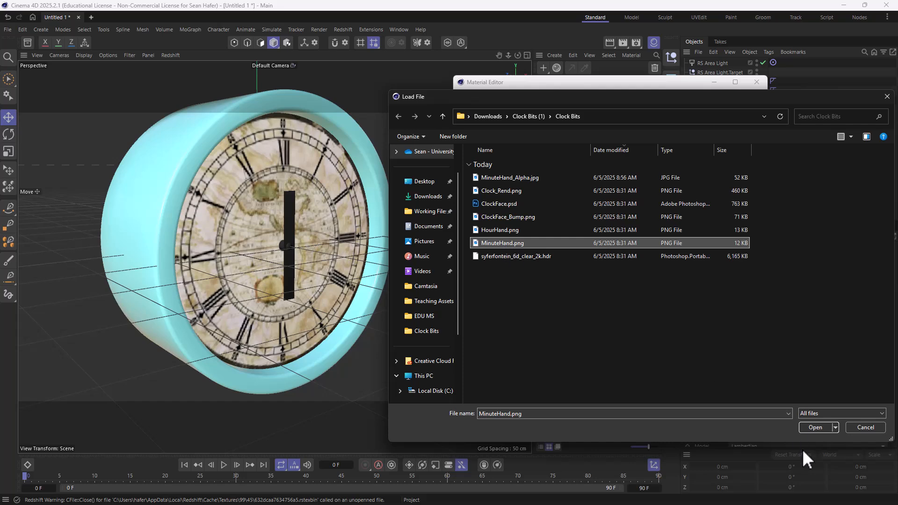
{"action": "left_click", "coordinate": [819, 428]}
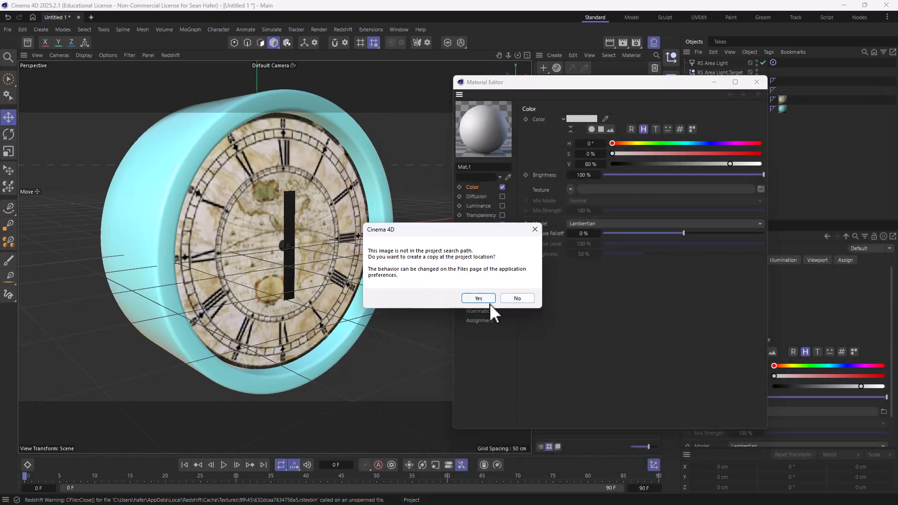
{"action": "left_click", "coordinate": [516, 298]}
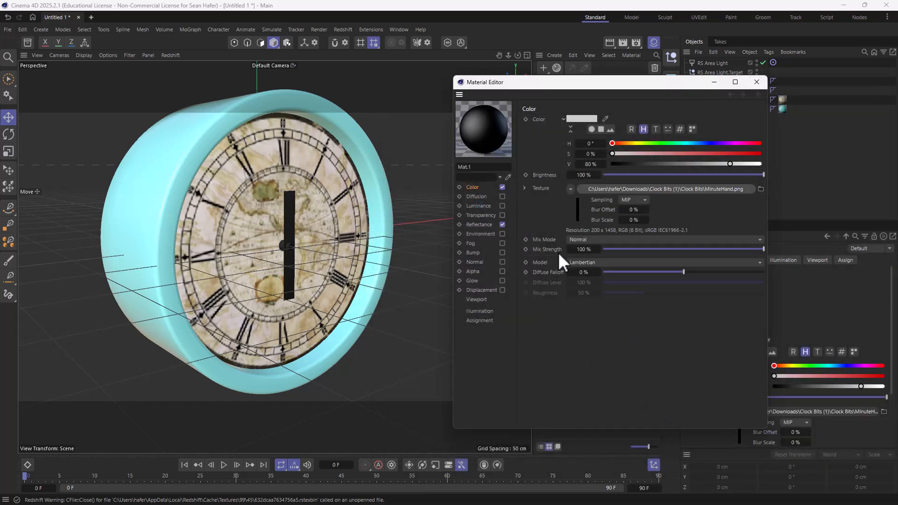
Step: Turn off the material's Reflectance and enable Alpha with MinuteHand.png as its texture, without copying the image to the project location
{"action": "left_click", "coordinate": [501, 225]}
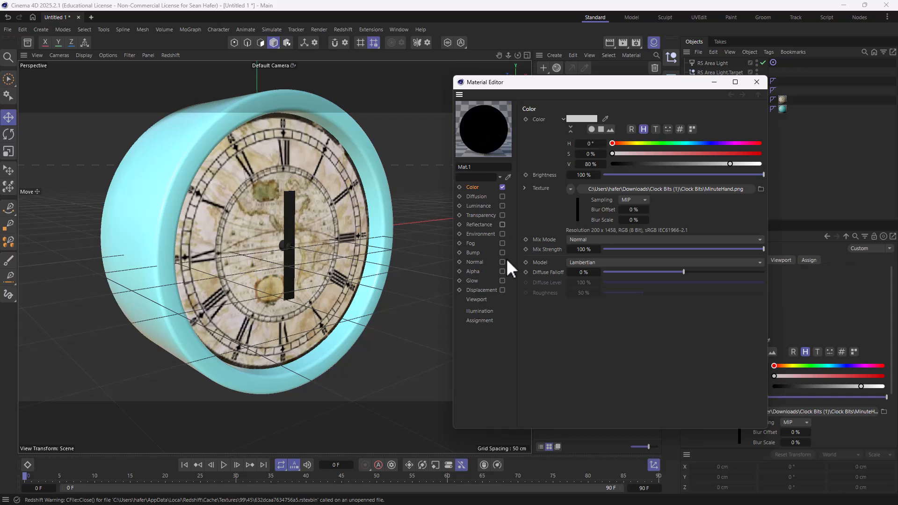
{"action": "left_click", "coordinate": [502, 271]}
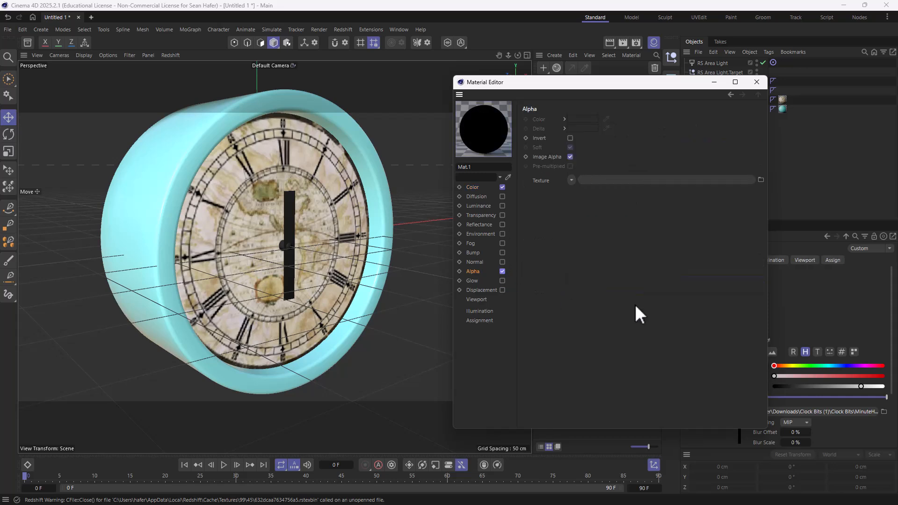
{"action": "left_click", "coordinate": [760, 180]}
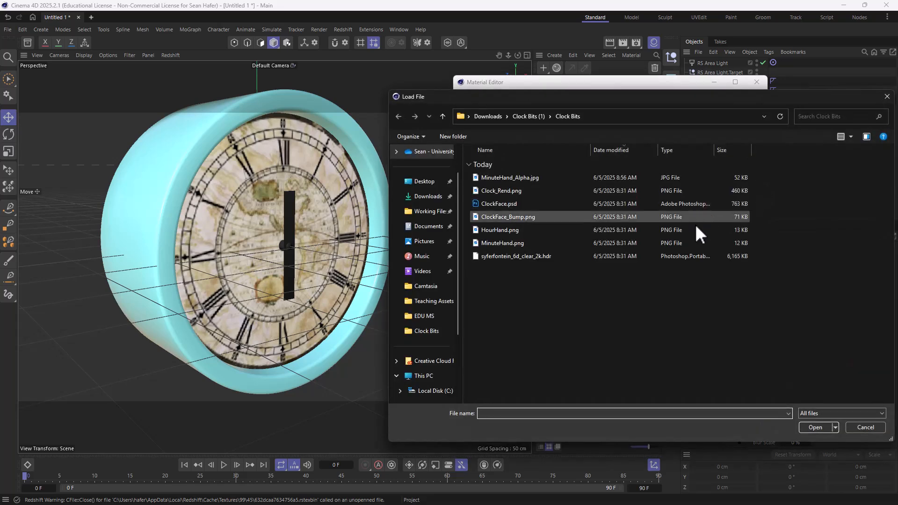
{"action": "left_click", "coordinate": [508, 243]}
{"action": "left_click", "coordinate": [814, 427]}
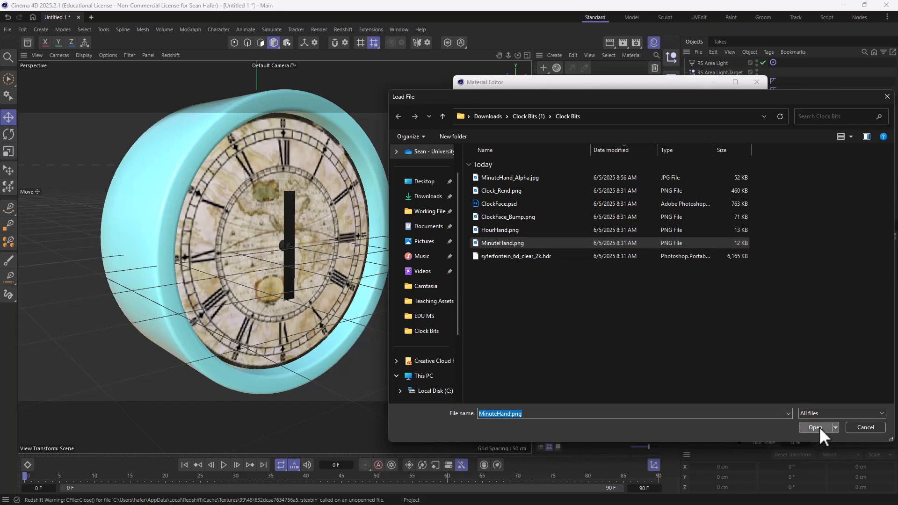
{"action": "left_click", "coordinate": [516, 297]}
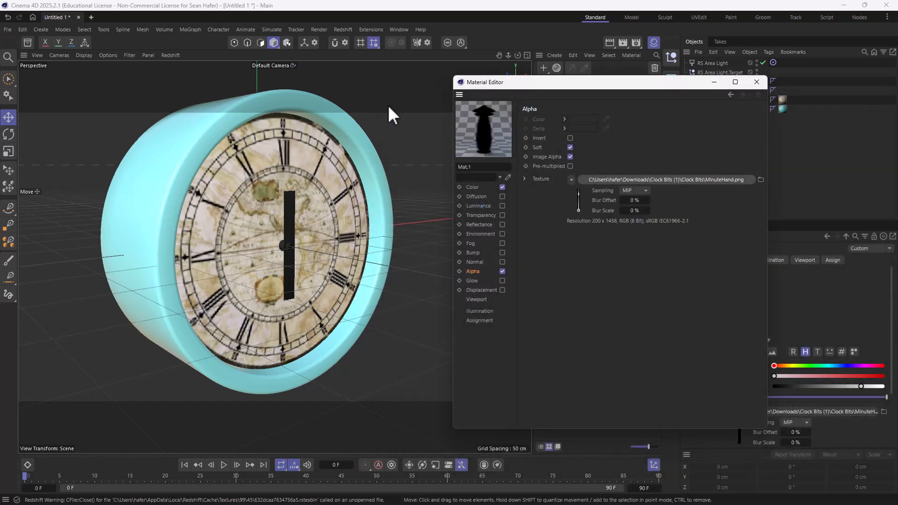
Step: Apply the MinuteHand.png material to the Minute Hand object
{"action": "left_click_drag", "start_coordinate": [633, 85], "coordinate": [630, 186]}
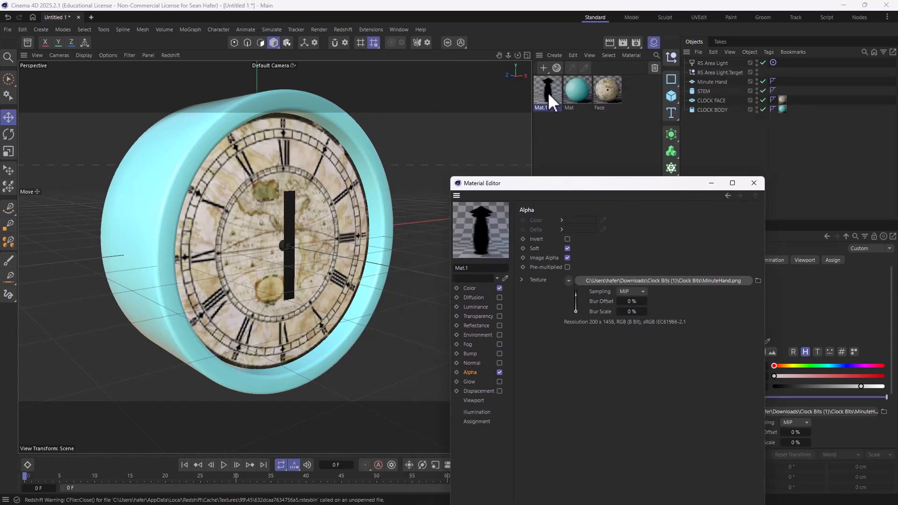
{"action": "left_click_drag", "start_coordinate": [548, 91], "coordinate": [713, 81]}
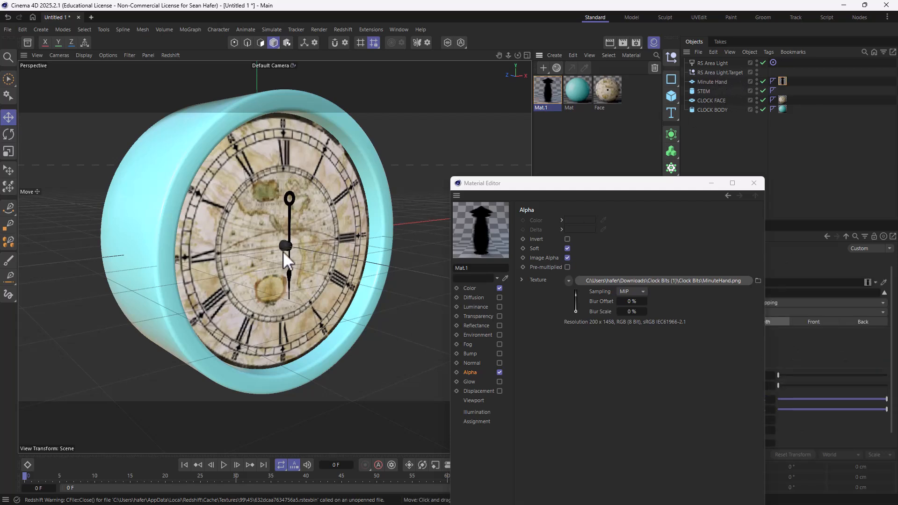
{"action": "left_click_drag", "start_coordinate": [561, 182], "coordinate": [615, 142]}
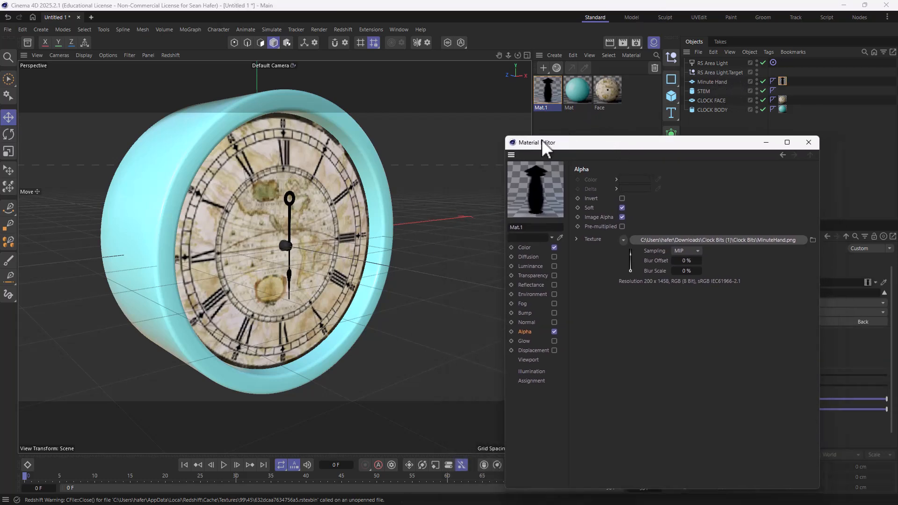
Step: Close the Material Editor and convert the Minute Hand plane into an editable polygon object
{"action": "left_click", "coordinate": [526, 55]}
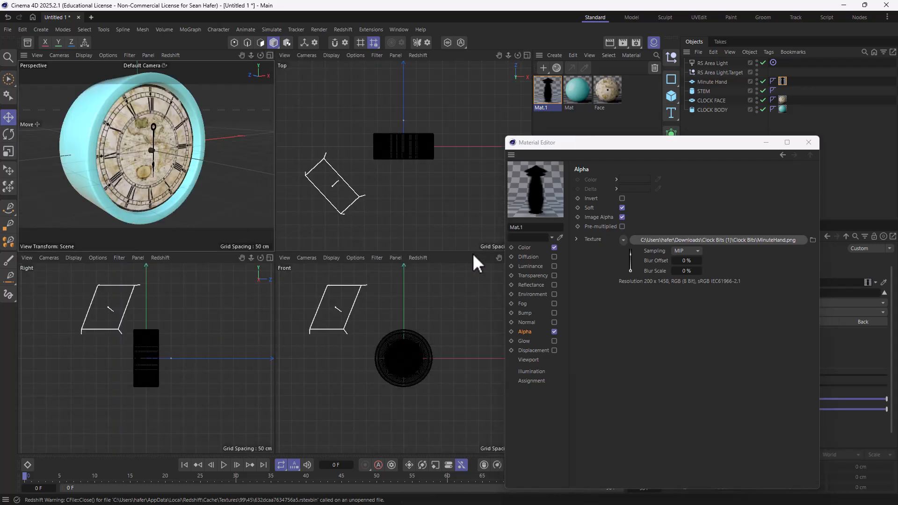
{"action": "left_click_drag", "start_coordinate": [615, 143], "coordinate": [724, 145]}
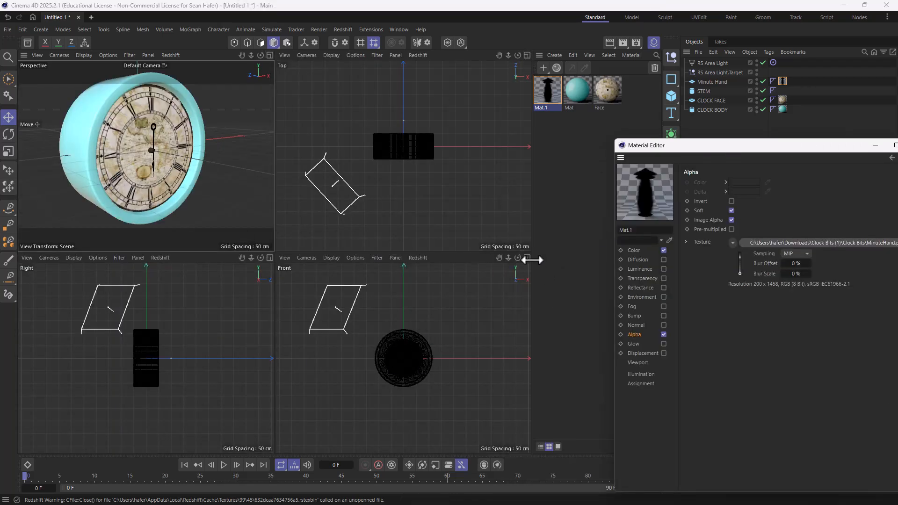
{"action": "left_click", "coordinate": [270, 56]}
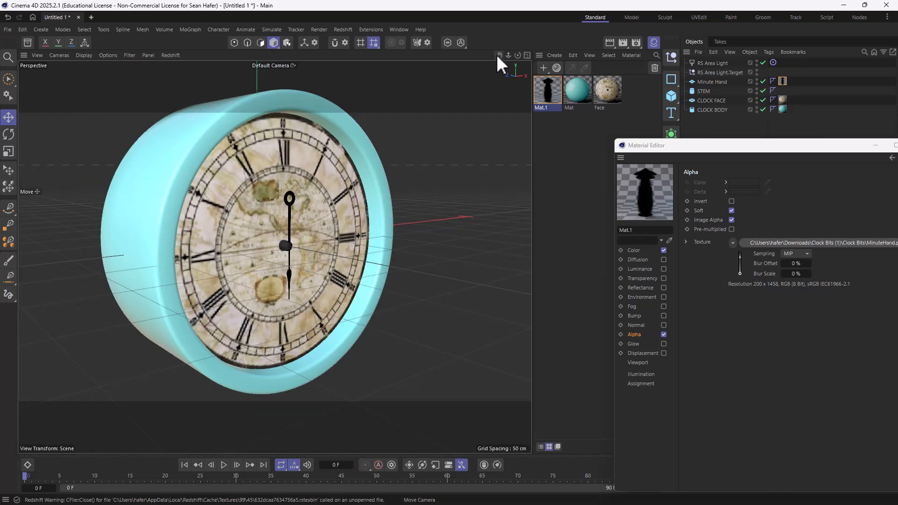
{"action": "left_click_drag", "start_coordinate": [498, 55], "coordinate": [505, 51]}
{"action": "right_click_drag", "start_coordinate": [499, 55], "coordinate": [541, 55]}
{"action": "left_click_drag", "start_coordinate": [499, 55], "coordinate": [477, 98]}
{"action": "left_click", "coordinate": [712, 82]}
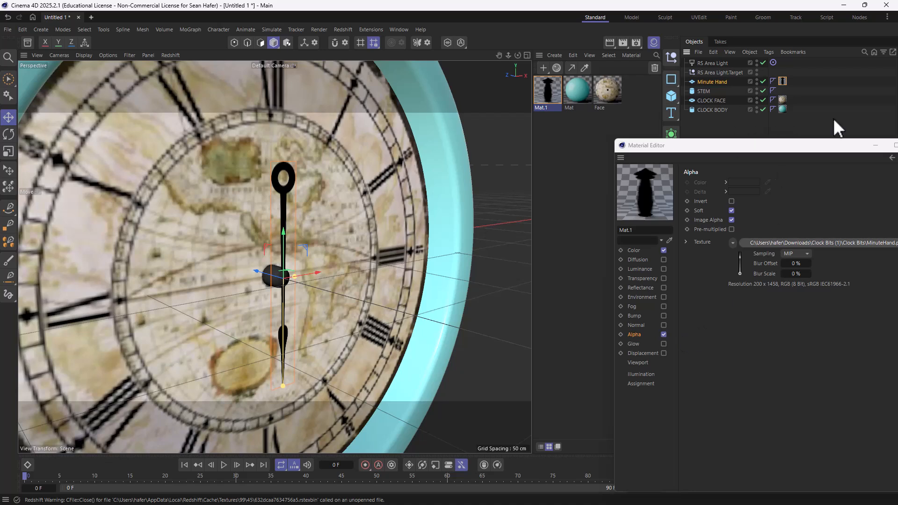
{"action": "left_click_drag", "start_coordinate": [849, 154], "coordinate": [756, 156]}
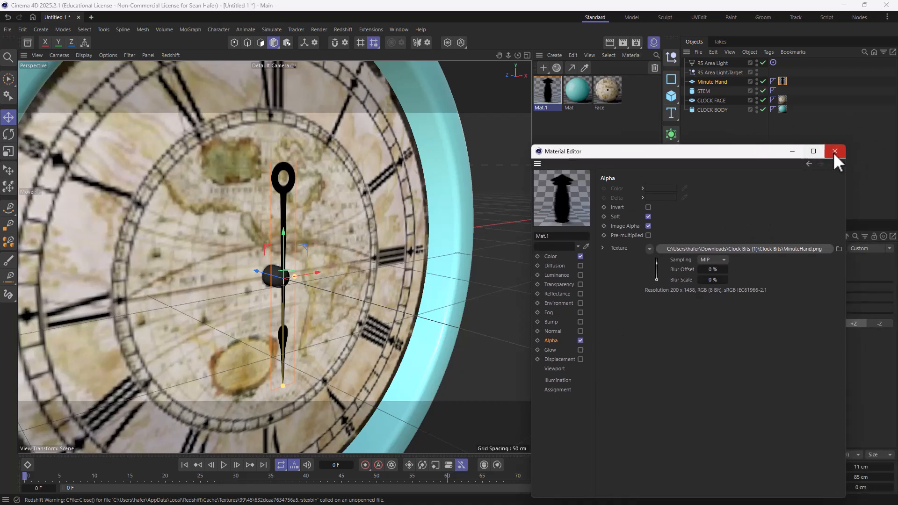
{"action": "left_click", "coordinate": [834, 150]}
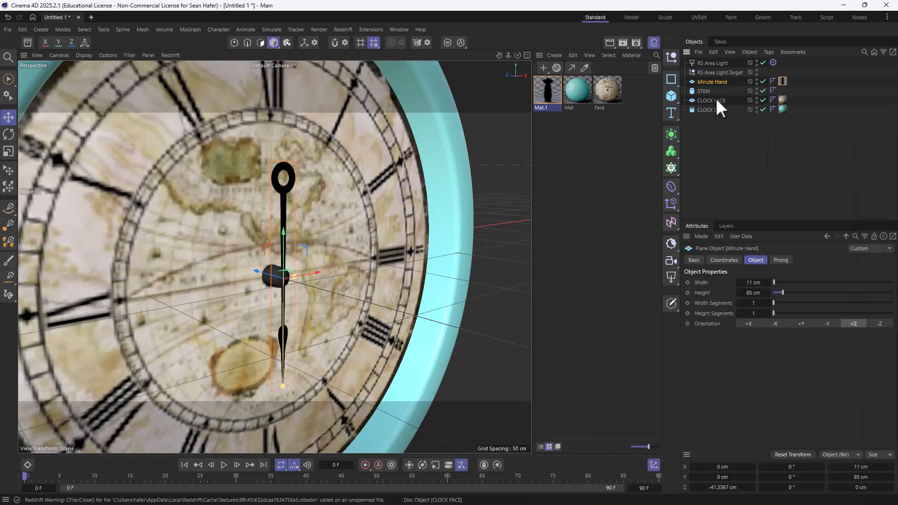
{"action": "left_click", "coordinate": [670, 303]}
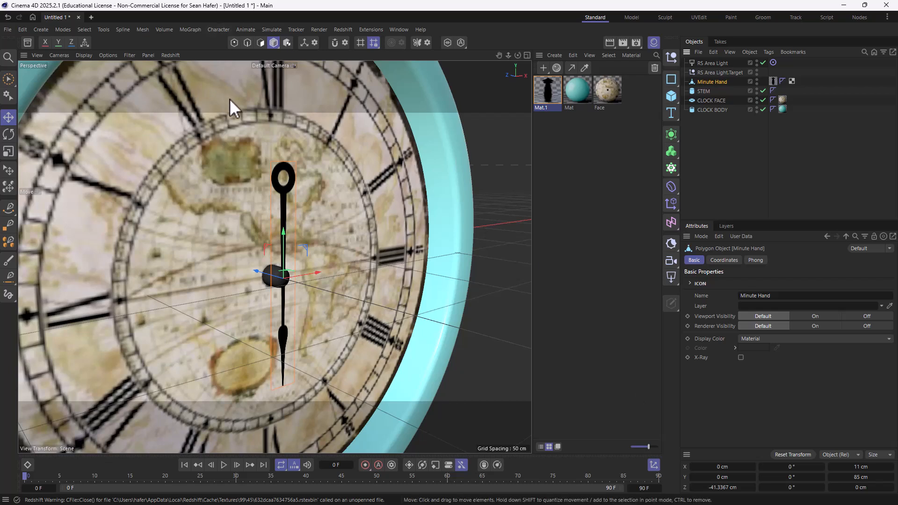
Step: Move only the Minute Hand's axis up to the centre of the hand's ring, at about 36.7 cm on Y
{"action": "left_click", "coordinate": [302, 41]}
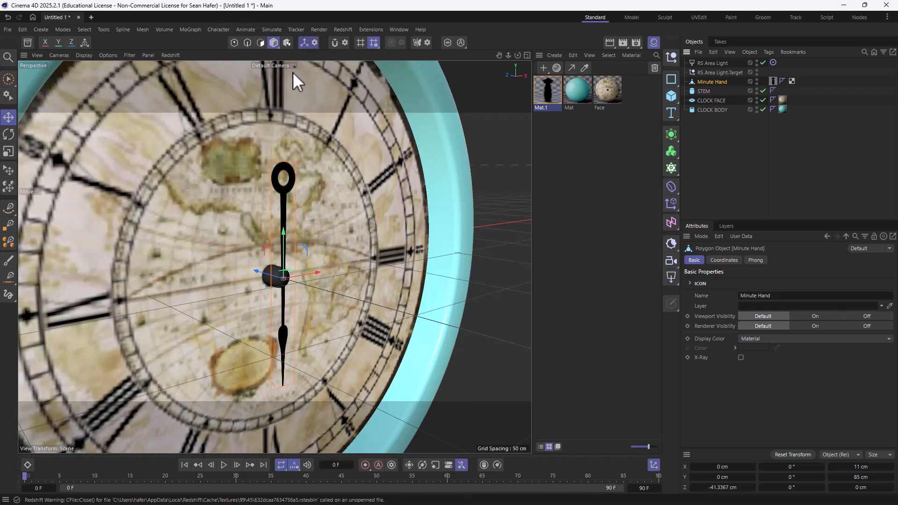
{"action": "left_click_drag", "start_coordinate": [282, 230], "coordinate": [277, 131]}
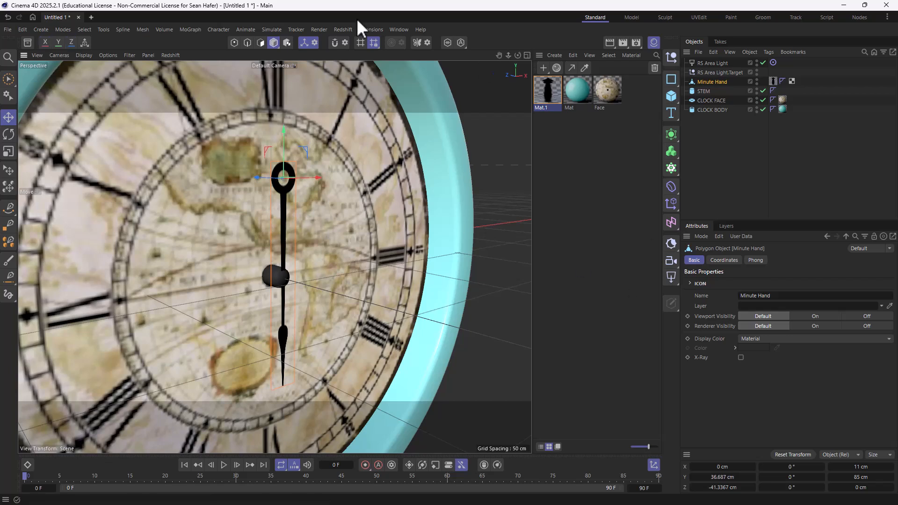
{"action": "left_click", "coordinate": [301, 42]}
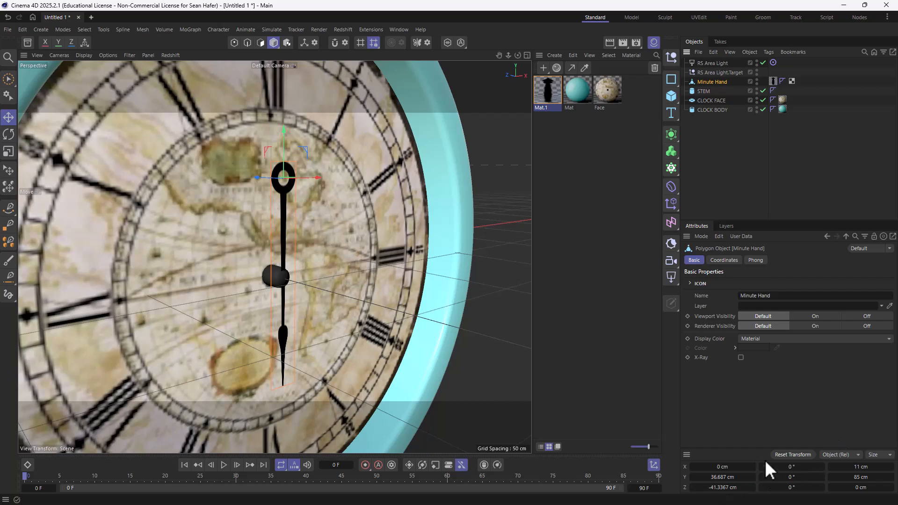
Step: Set the Minute Hand's Y position to 0 cm
{"action": "left_click", "coordinate": [720, 477]}
{"action": "type", "text": "0"}
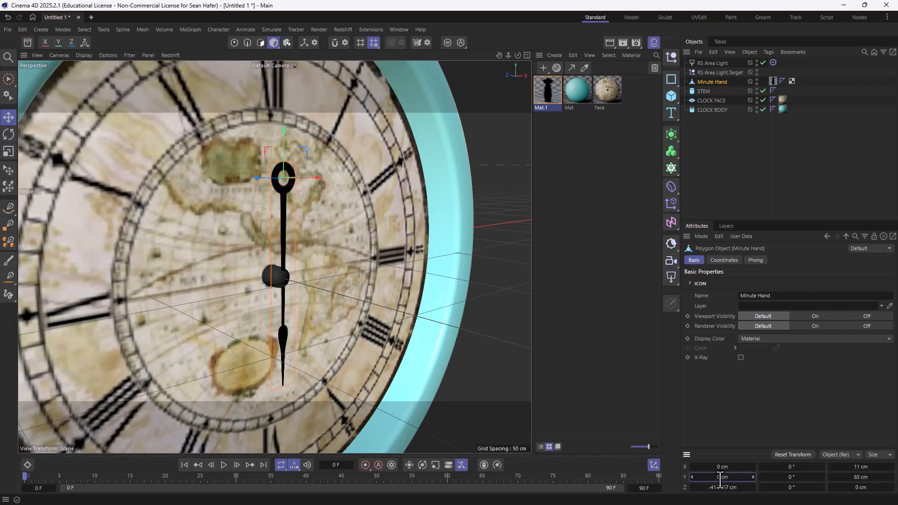
{"action": "key", "text": "Return"}
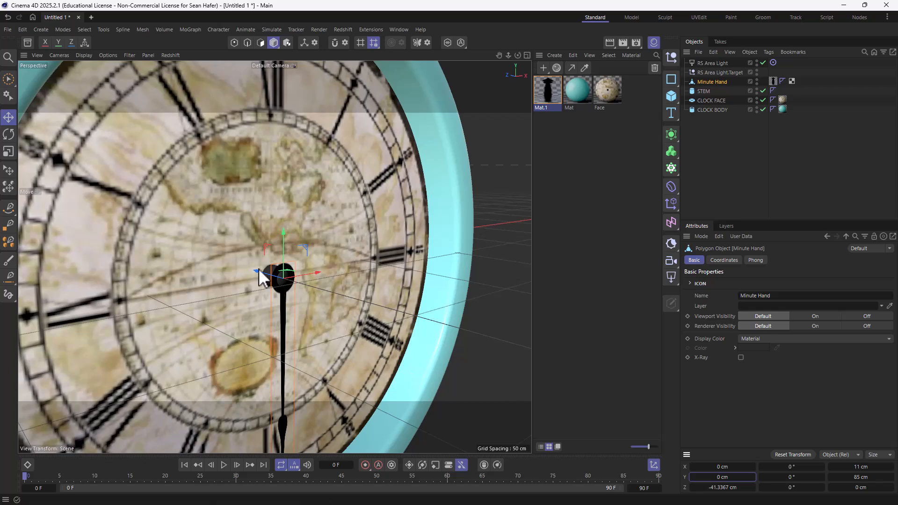
Step: Move the Minute Hand along Z to about -36.95 cm and rotate it around the clock stem to about -84.8°
{"action": "left_click_drag", "start_coordinate": [260, 271], "coordinate": [251, 268]}
{"action": "key", "text": "r"}
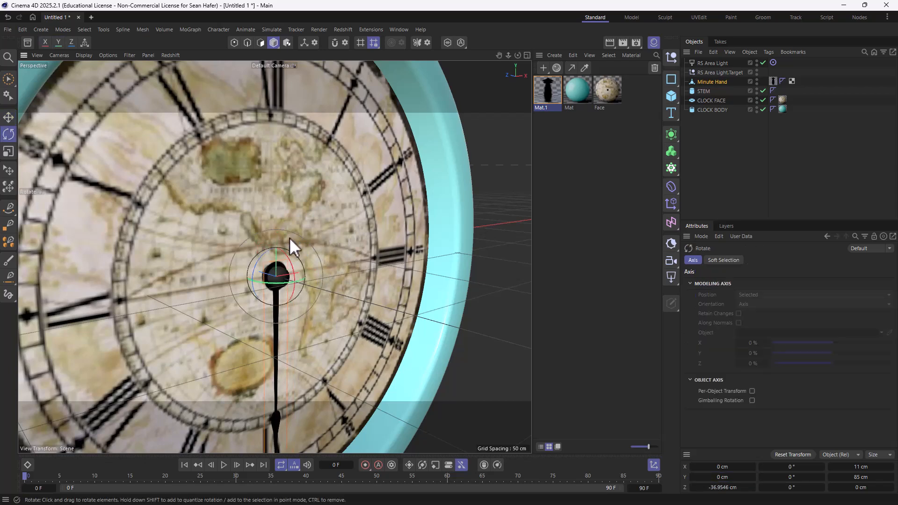
{"action": "left_click_drag", "start_coordinate": [257, 264], "coordinate": [614, 422]}
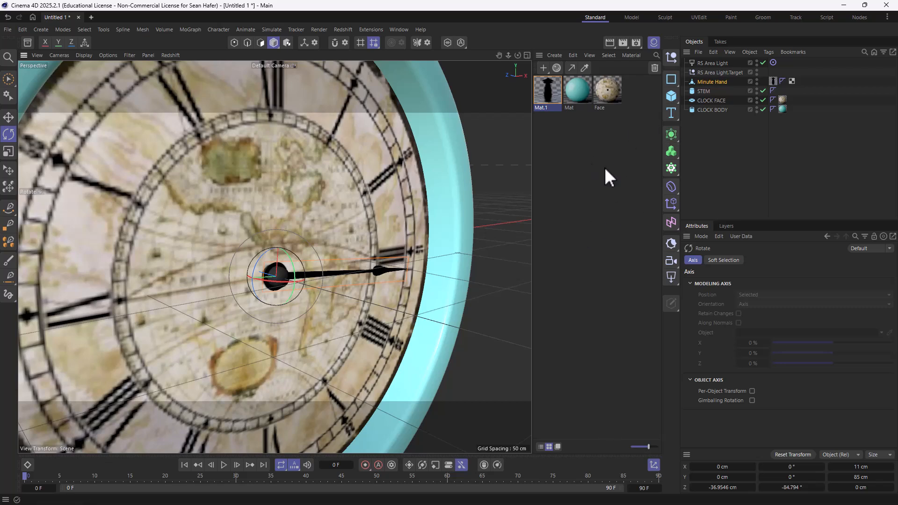
Step: Create a new Redshift standard material and open it in the Node Editor
{"action": "double_click", "coordinate": [587, 158]}
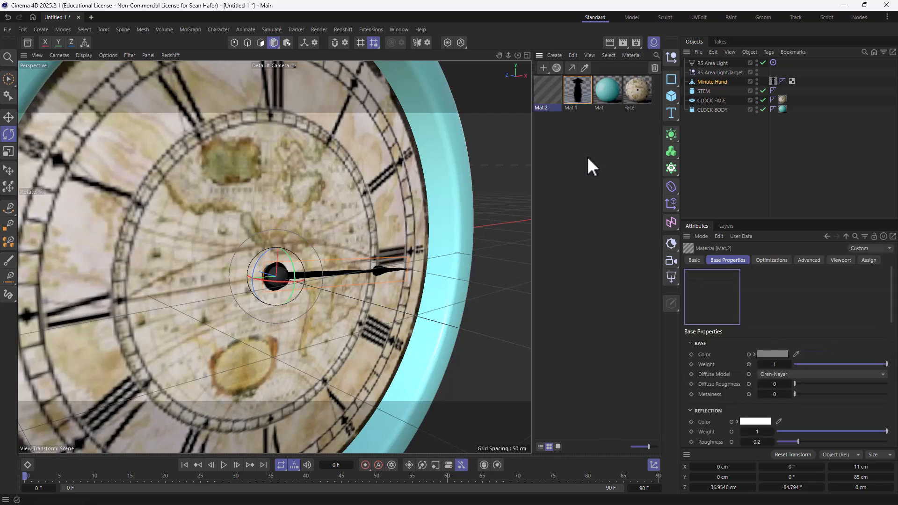
{"action": "double_click", "coordinate": [551, 85]}
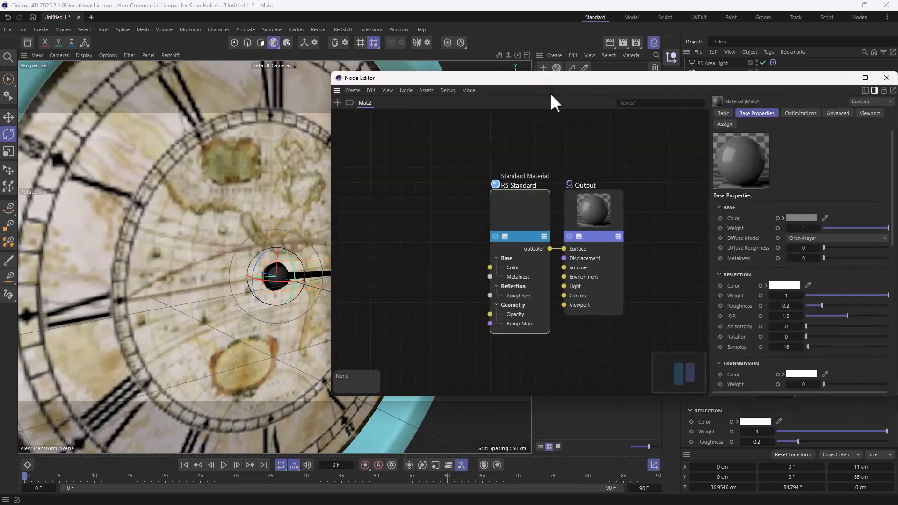
{"action": "left_click_drag", "start_coordinate": [565, 76], "coordinate": [459, 90]}
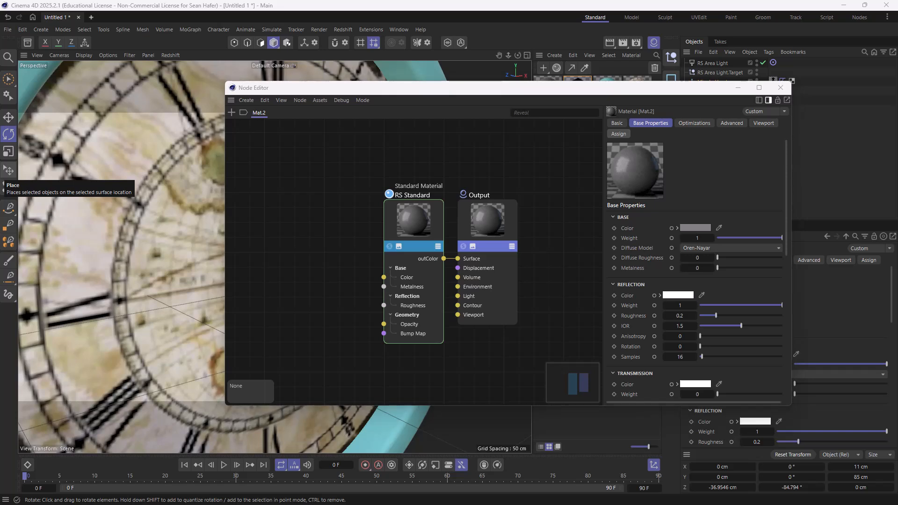
Step: Add MinuteHand.png as a texture node without copying the file, and connect its outColor to the RS Standard node's Color and Opacity
{"action": "left_click_drag", "start_coordinate": [279, 215], "coordinate": [316, 229]}
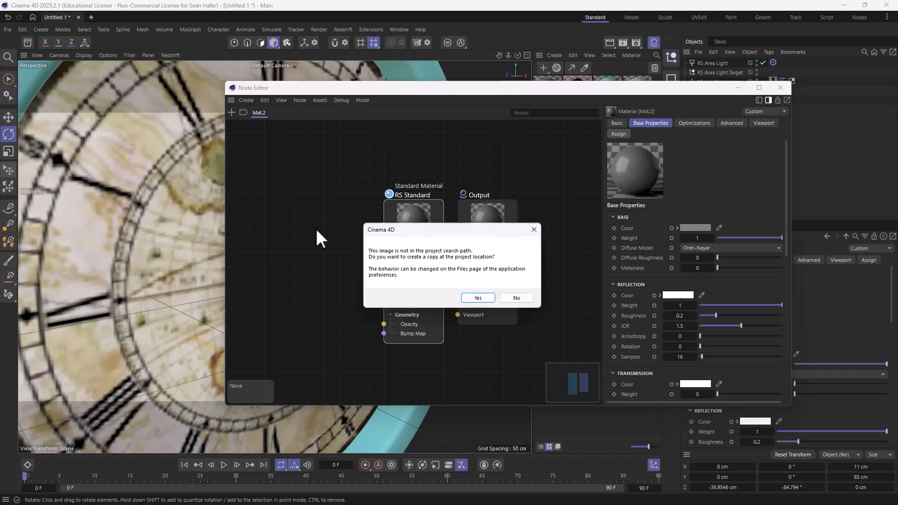
{"action": "left_click", "coordinate": [529, 299]}
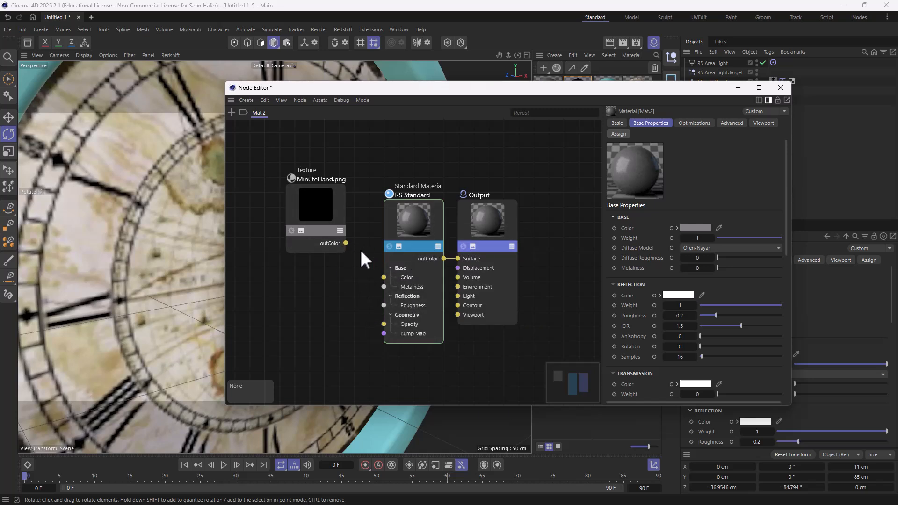
{"action": "left_click_drag", "start_coordinate": [346, 243], "coordinate": [385, 282]}
{"action": "left_click_drag", "start_coordinate": [346, 243], "coordinate": [383, 324]}
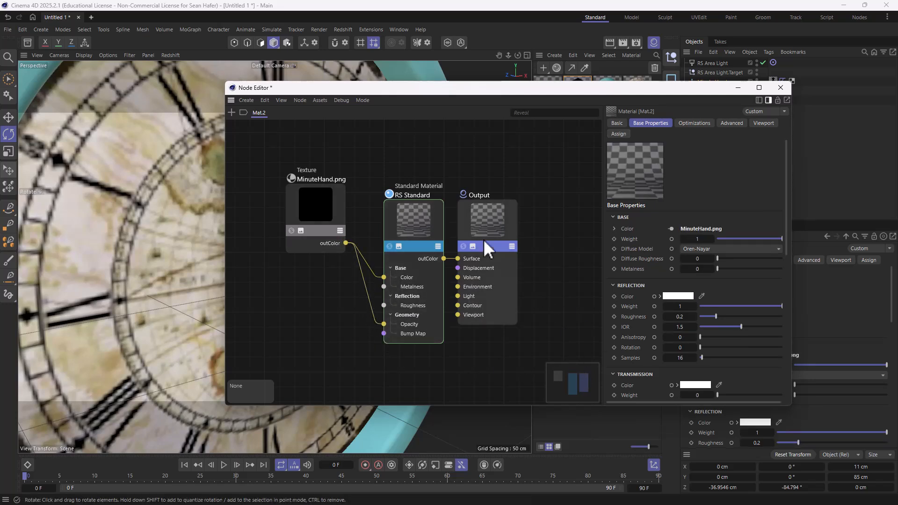
Step: Disconnect the MinuteHand.png texture from the RS Standard node and add a Color Splitter node
{"action": "left_click_drag", "start_coordinate": [382, 322], "coordinate": [349, 298]}
{"action": "right_click", "coordinate": [298, 293]}
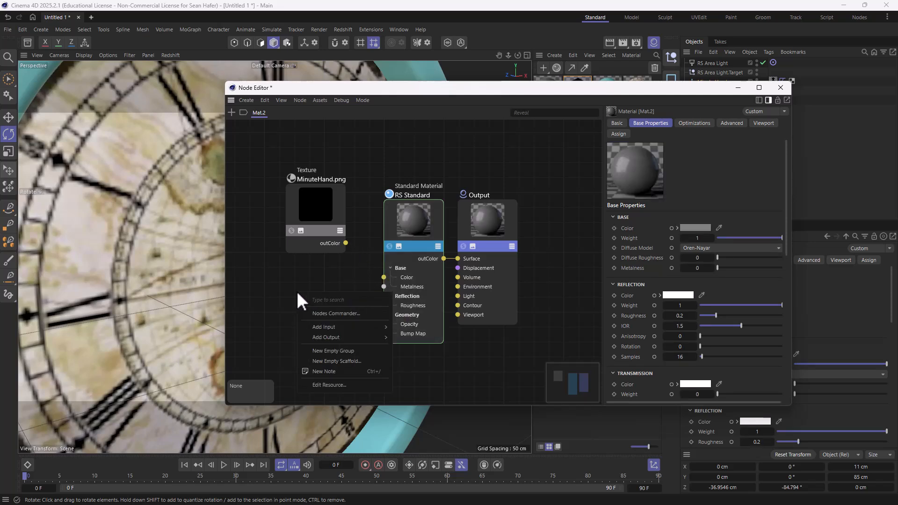
{"action": "left_click", "coordinate": [340, 314]}
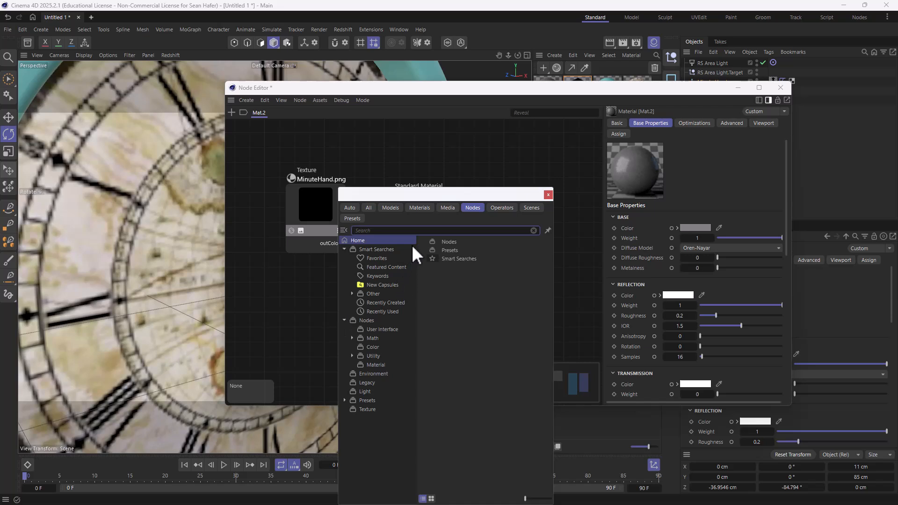
{"action": "left_click", "coordinate": [403, 231]}
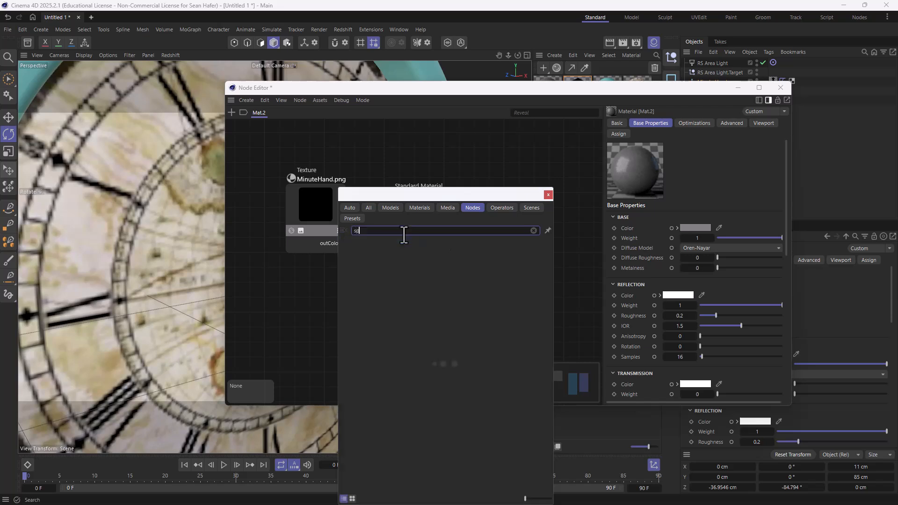
{"action": "type", "text": "split"}
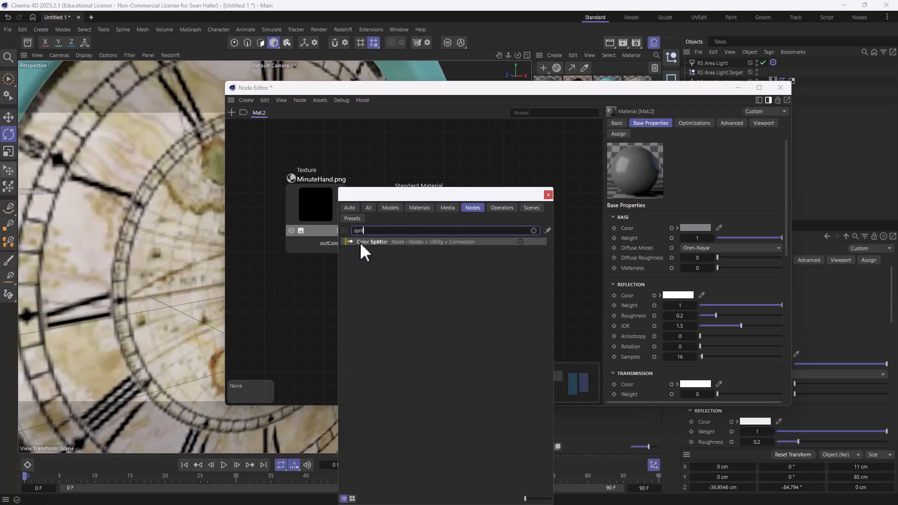
{"action": "double_click", "coordinate": [360, 242]}
Step: Connect the texture's outColor to the RS Standard Color and the Color Splitter input, and the splitter's outA to Opacity, then close the Node Editor
{"action": "left_click_drag", "start_coordinate": [321, 183], "coordinate": [287, 156]}
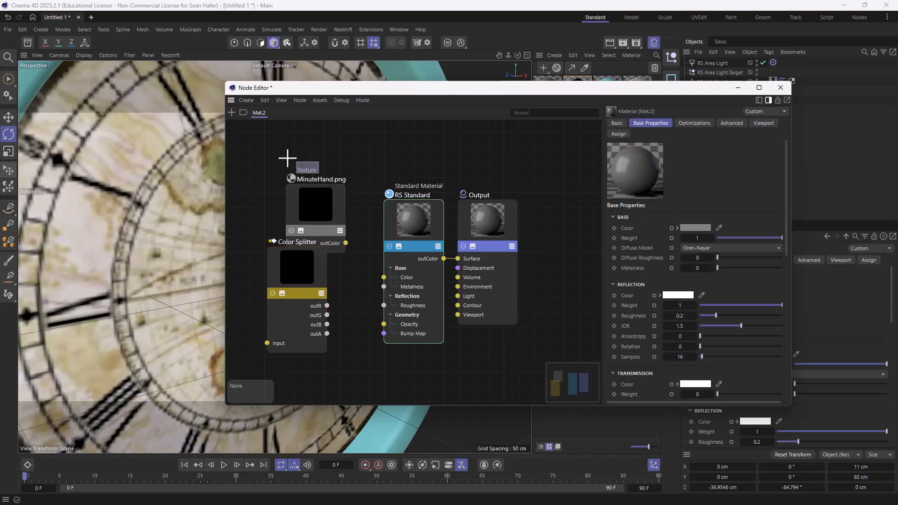
{"action": "left_click_drag", "start_coordinate": [284, 190], "coordinate": [384, 278]}
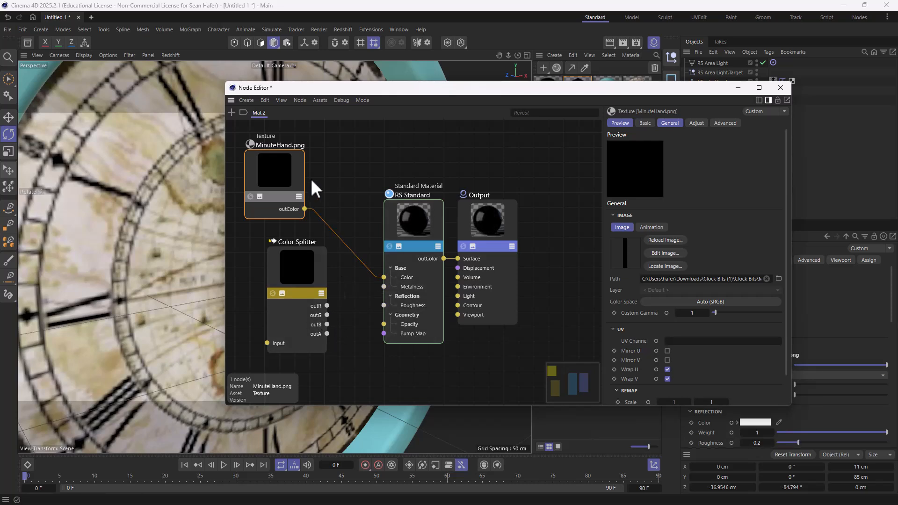
{"action": "left_click_drag", "start_coordinate": [305, 208], "coordinate": [268, 340]}
{"action": "mouse_move", "coordinate": [378, 317]}
{"action": "left_mouse_down"}
{"action": "mouse_move", "coordinate": [387, 315]}
{"action": "mouse_move", "coordinate": [361, 322]}
{"action": "mouse_move", "coordinate": [379, 300]}
{"action": "mouse_move", "coordinate": [382, 330]}
{"action": "mouse_move", "coordinate": [384, 319]}
{"action": "left_mouse_up"}
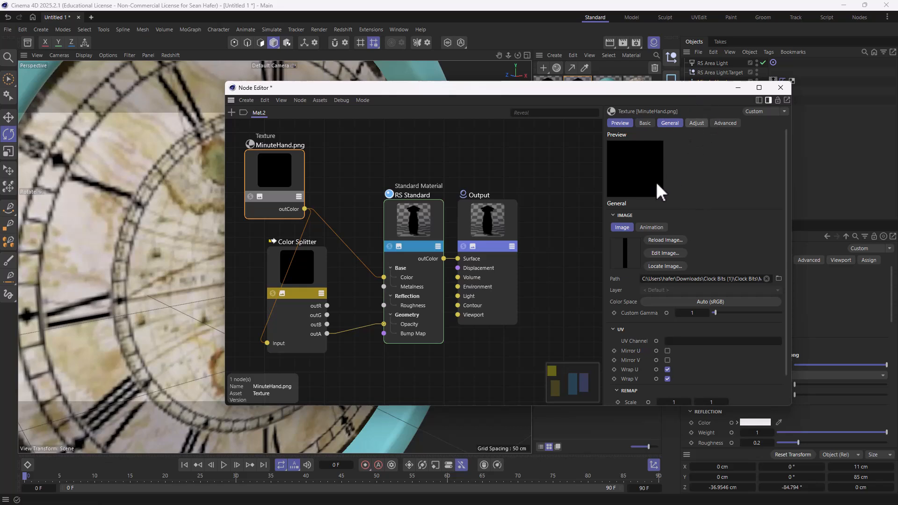
{"action": "left_click", "coordinate": [781, 88]}
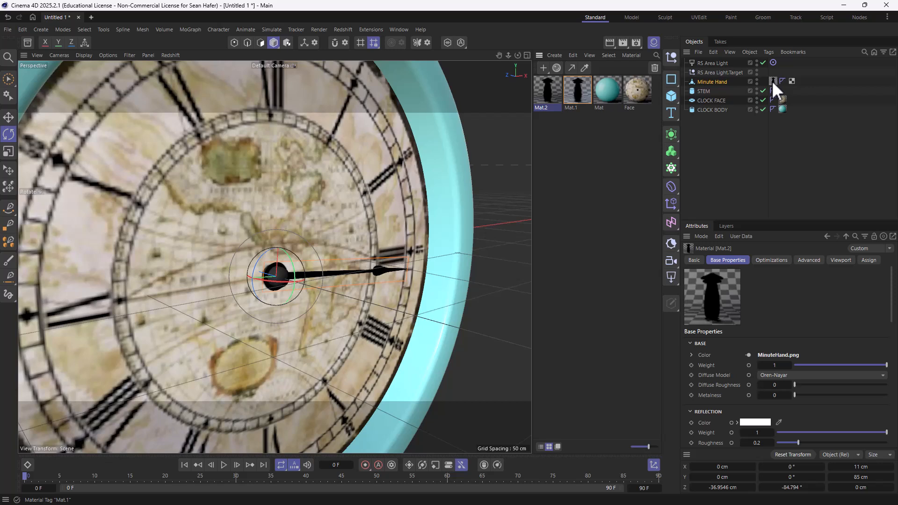
Step: Duplicate the Minute Hand, hide the original, and replace the copy's material with Mat.2
{"action": "left_click", "coordinate": [772, 81]}
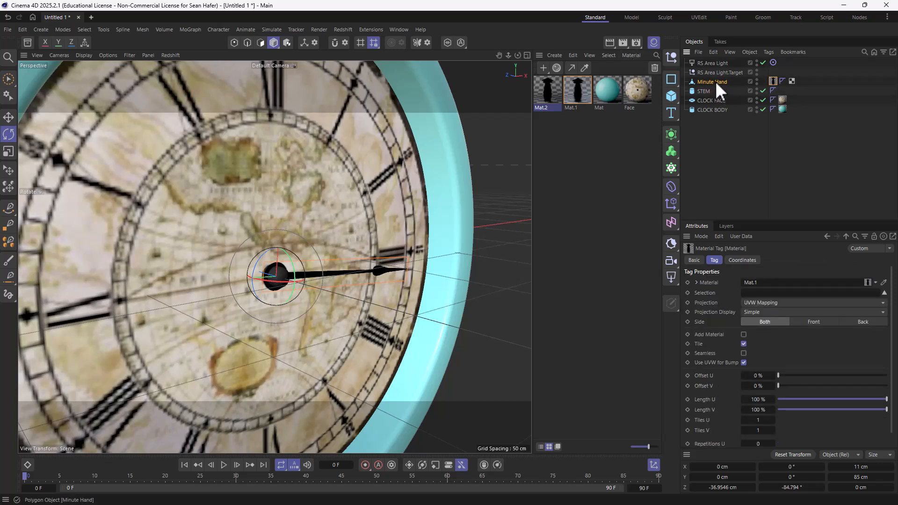
{"action": "left_click_drag", "start_coordinate": [715, 81], "coordinate": [711, 145], "text": "ctrl"}
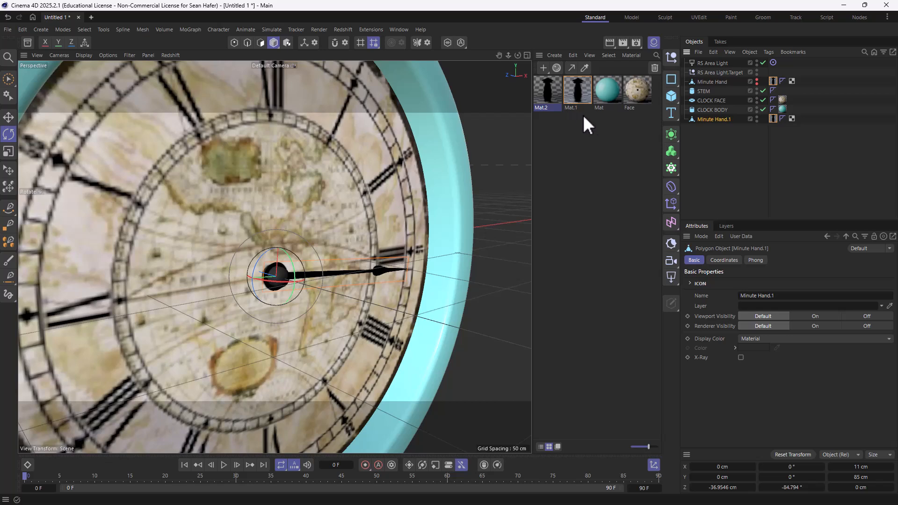
{"action": "left_click", "coordinate": [544, 91]}
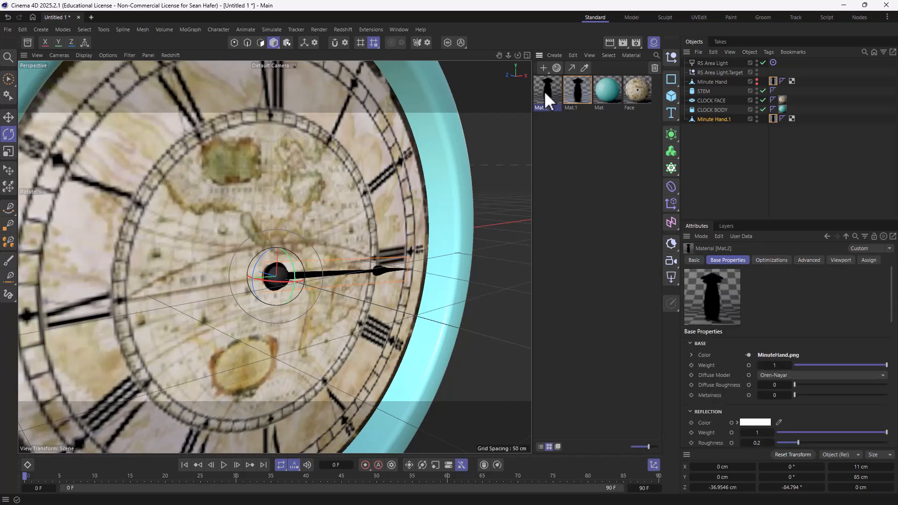
{"action": "left_click_drag", "start_coordinate": [543, 91], "coordinate": [770, 118]}
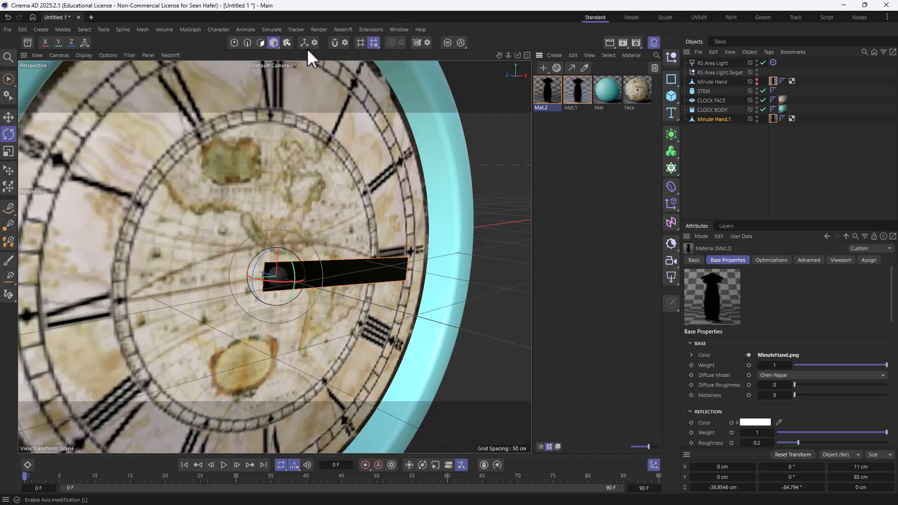
Step: Preview Minute Hand.1 with a viewport render and a Redshift IPR session, then stop the IPR
{"action": "left_click", "coordinate": [609, 42]}
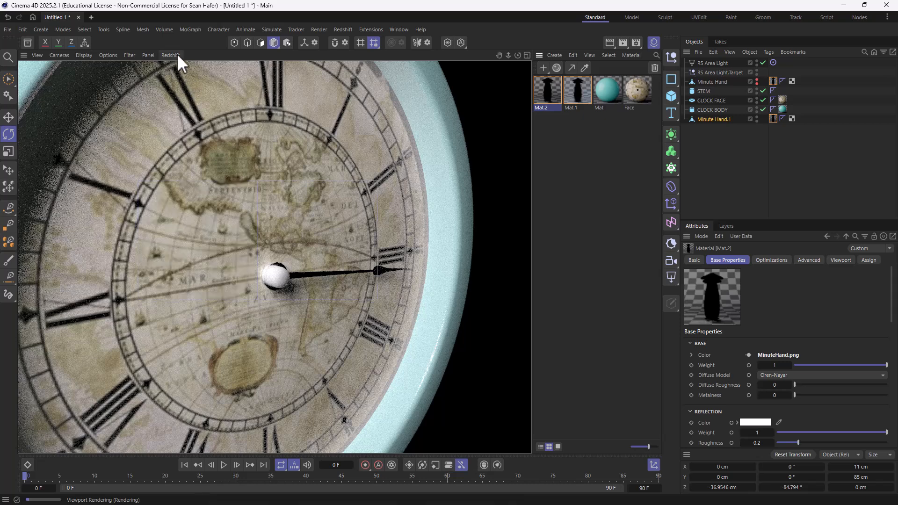
{"action": "left_click", "coordinate": [177, 55]}
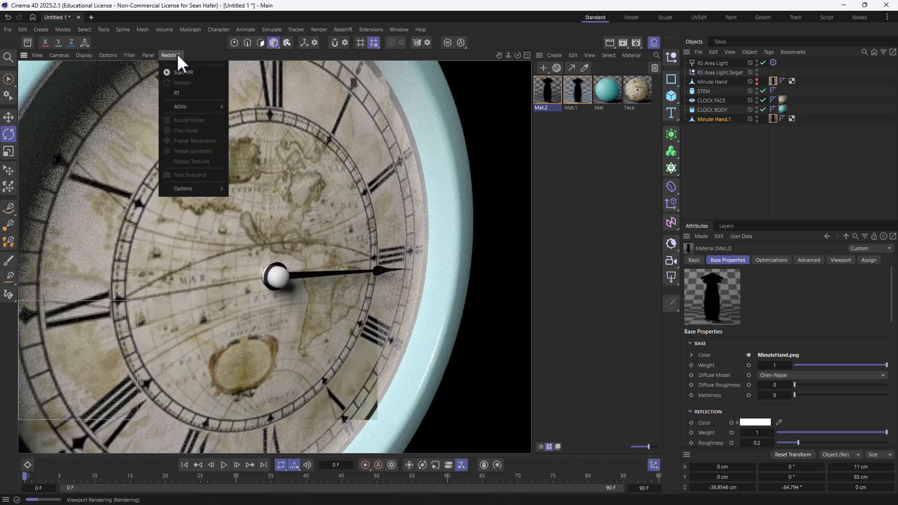
{"action": "left_click", "coordinate": [183, 73]}
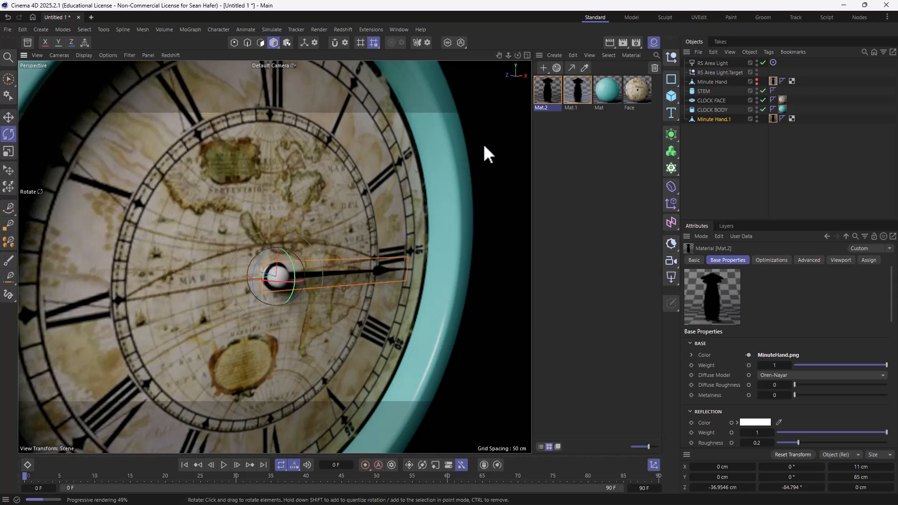
{"action": "left_click", "coordinate": [495, 193]}
{"action": "left_click", "coordinate": [164, 54]}
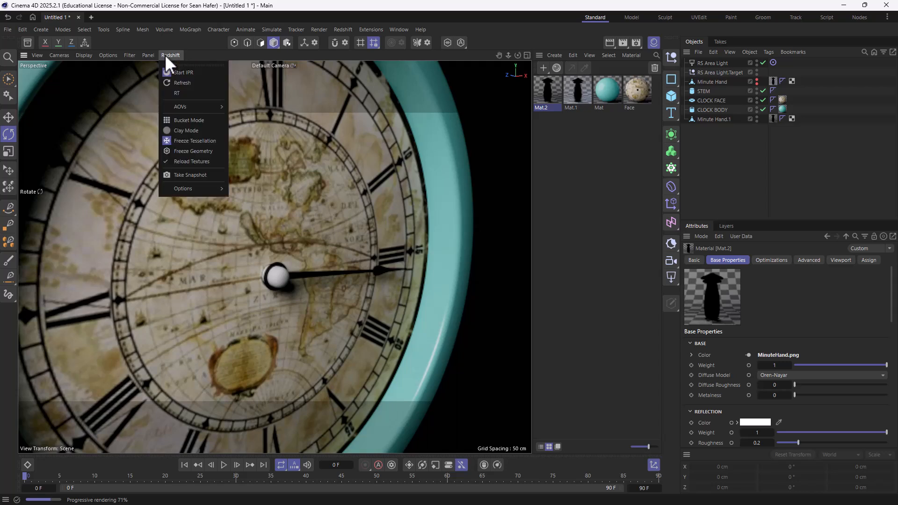
{"action": "left_click", "coordinate": [171, 70]}
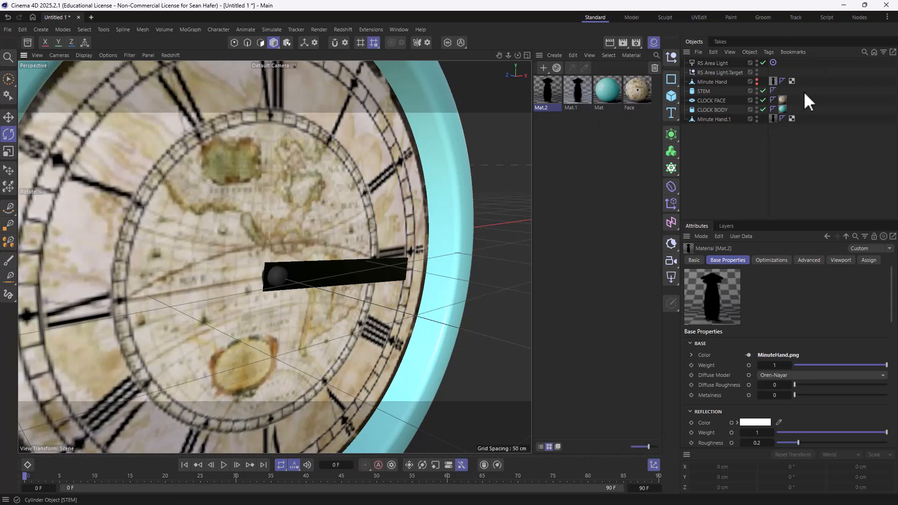
Step: Hide Minute Hand.1, show the original Minute Hand and render the viewport
{"action": "left_click", "coordinate": [757, 117]}
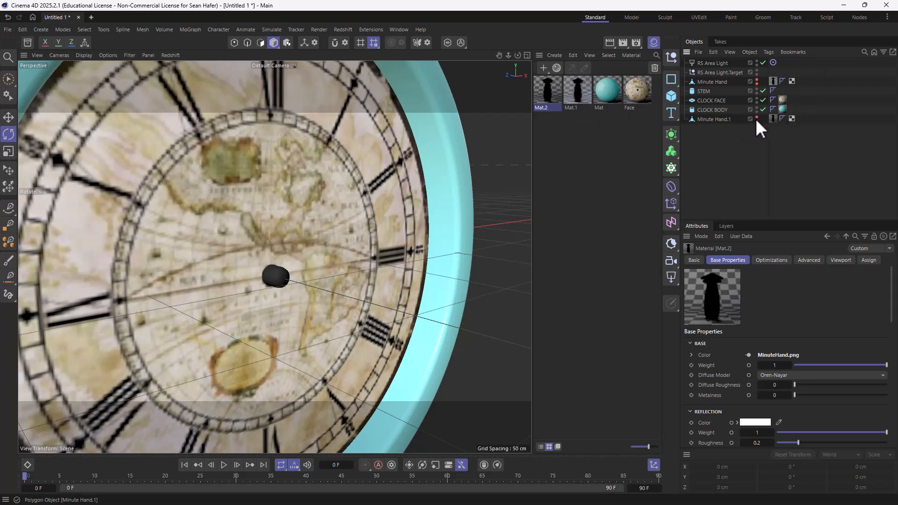
{"action": "left_click", "coordinate": [756, 121]}
{"action": "left_click", "coordinate": [756, 79]}
{"action": "left_click", "coordinate": [610, 43]}
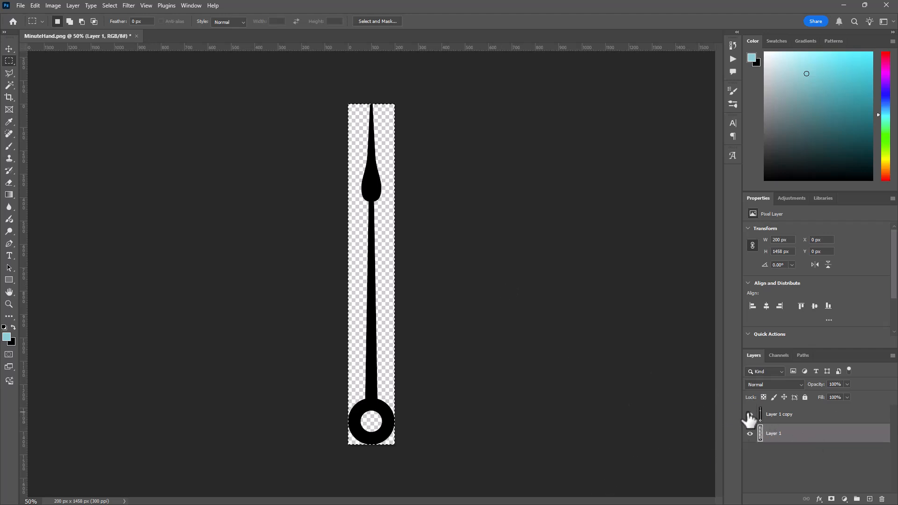
Step: In Photoshop, show Layer 1 copy and hide Layer 1 of MinuteHand.png, then return to Cinema 4D
{"action": "left_click", "coordinate": [750, 414]}
{"action": "left_click", "coordinate": [750, 434]}
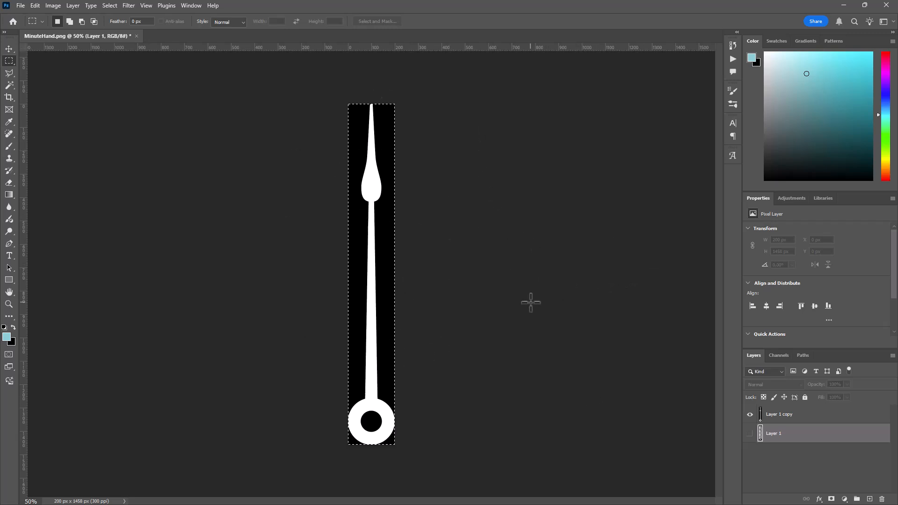
{"action": "left_click", "coordinate": [844, 5]}
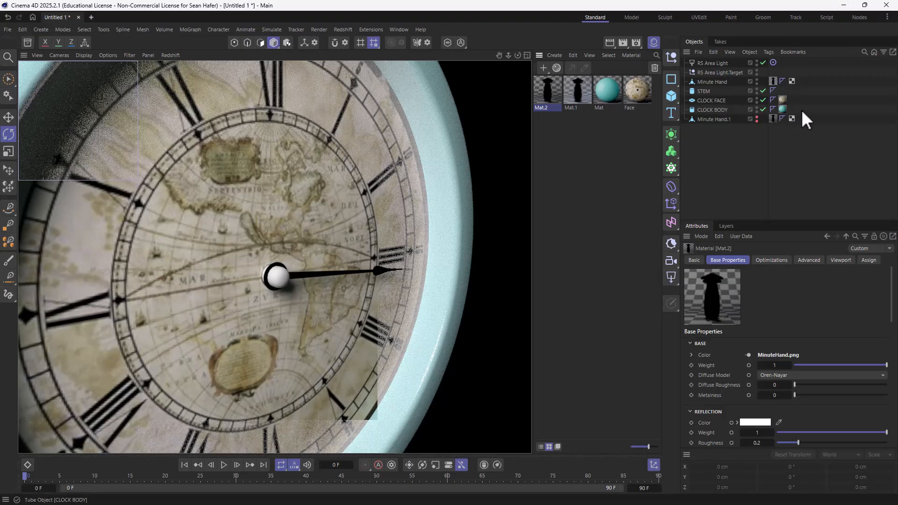
Step: Hide the original Minute Hand, duplicate Minute Hand.1, and remove the Mat.2 material tag from the copy
{"action": "left_click", "coordinate": [757, 75]}
{"action": "left_click", "coordinate": [756, 75]}
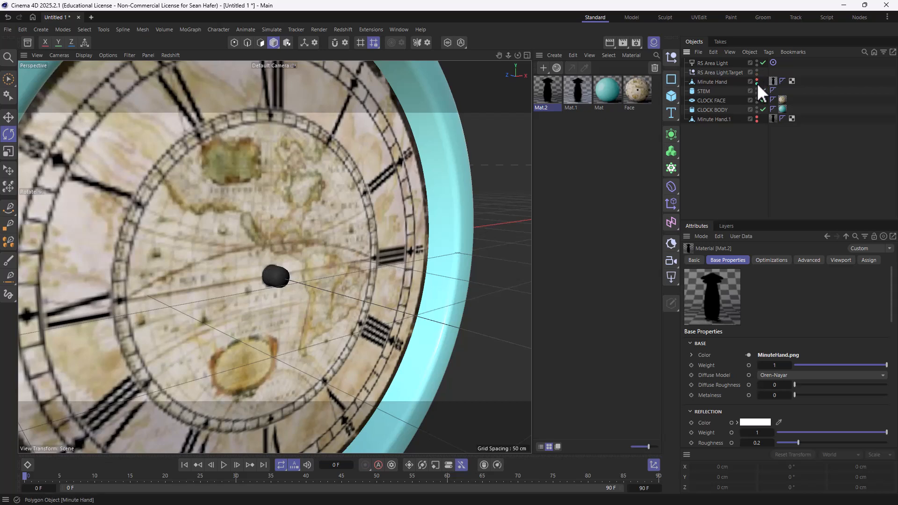
{"action": "left_click_drag", "start_coordinate": [710, 117], "coordinate": [714, 134], "text": "ctrl"}
{"action": "left_click", "coordinate": [772, 127]}
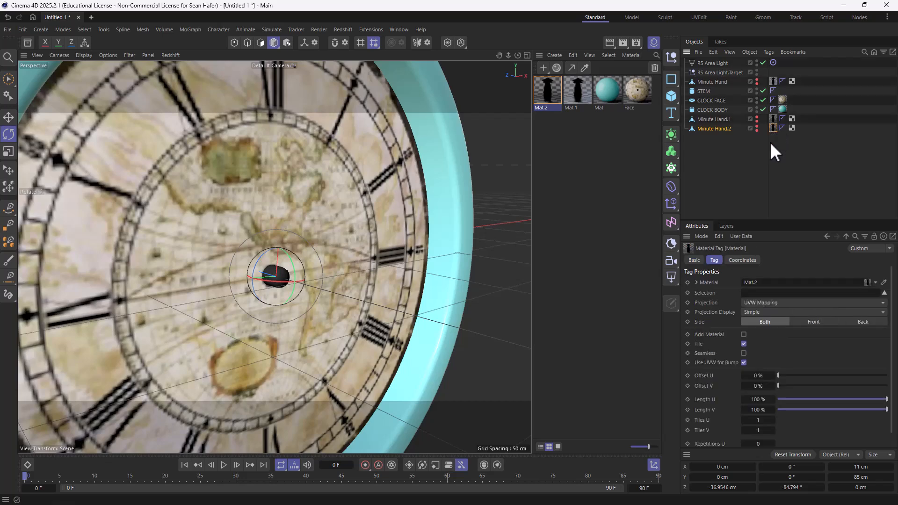
{"action": "key", "text": "Delete"}
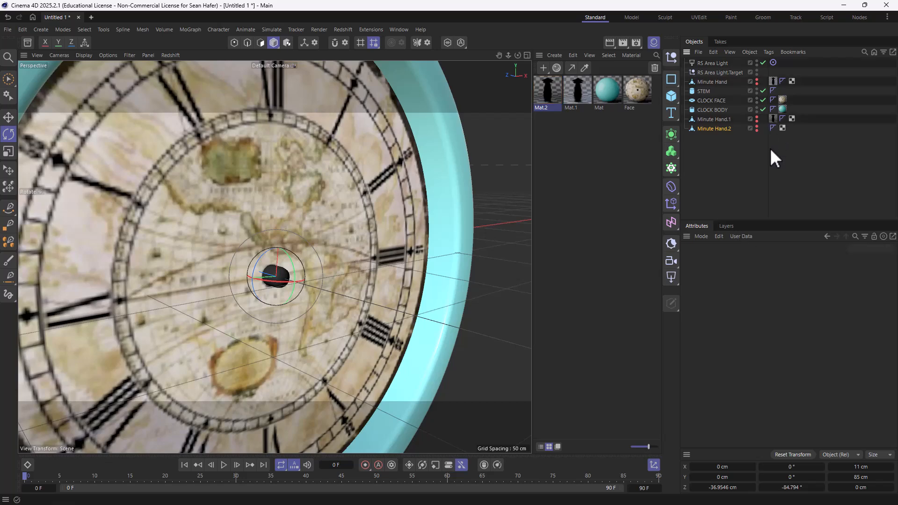
Step: Create another Redshift standard material and open it in the Node Editor
{"action": "double_click", "coordinate": [558, 168]}
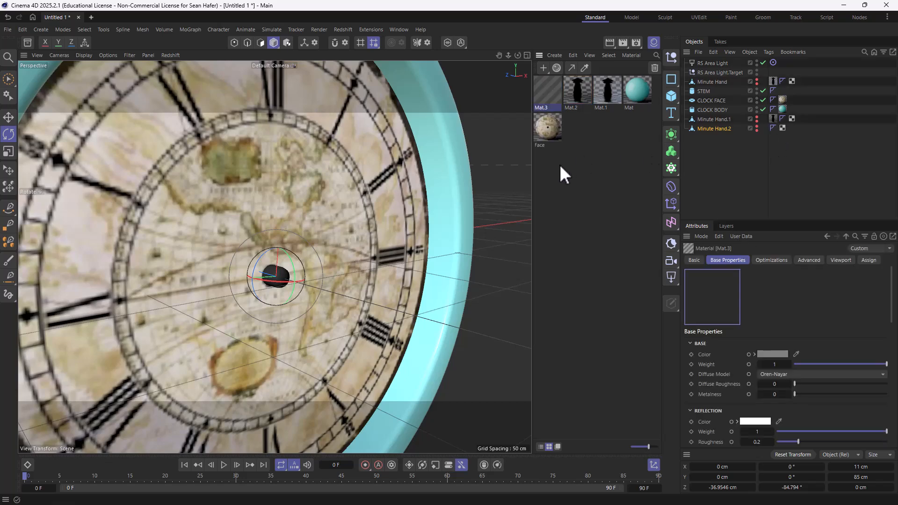
{"action": "double_click", "coordinate": [548, 93]}
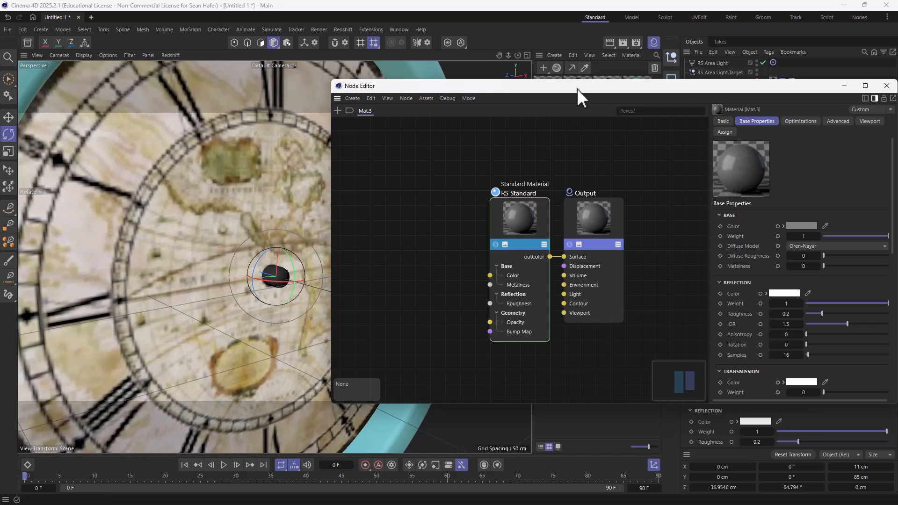
{"action": "left_click_drag", "start_coordinate": [576, 88], "coordinate": [395, 82]}
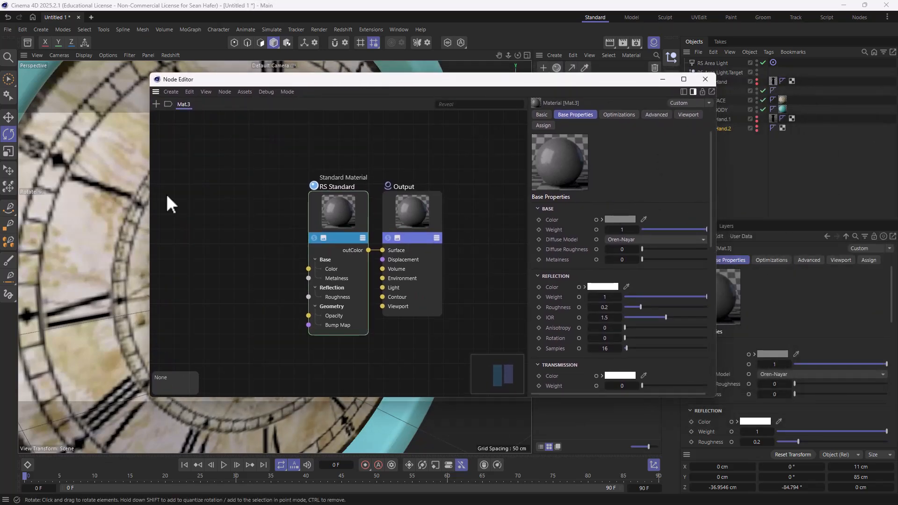
Step: Without copying the files, add MinuteHand.png connected to the RS Standard Color and MinuteHand_Alpha.jpg connected to Opacity, then close the Node Editor
{"action": "left_click_drag", "start_coordinate": [166, 200], "coordinate": [311, 301]}
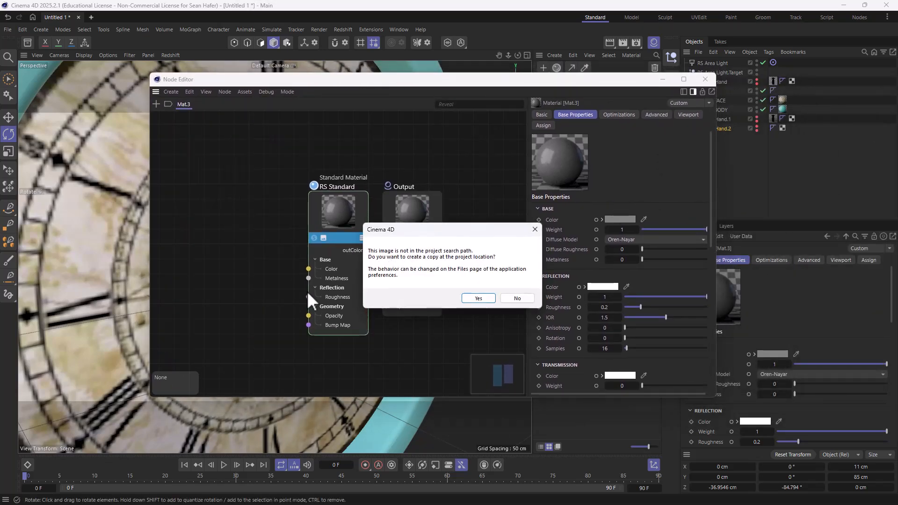
{"action": "left_click", "coordinate": [527, 298]}
{"action": "left_click_drag", "start_coordinate": [248, 208], "coordinate": [308, 270]}
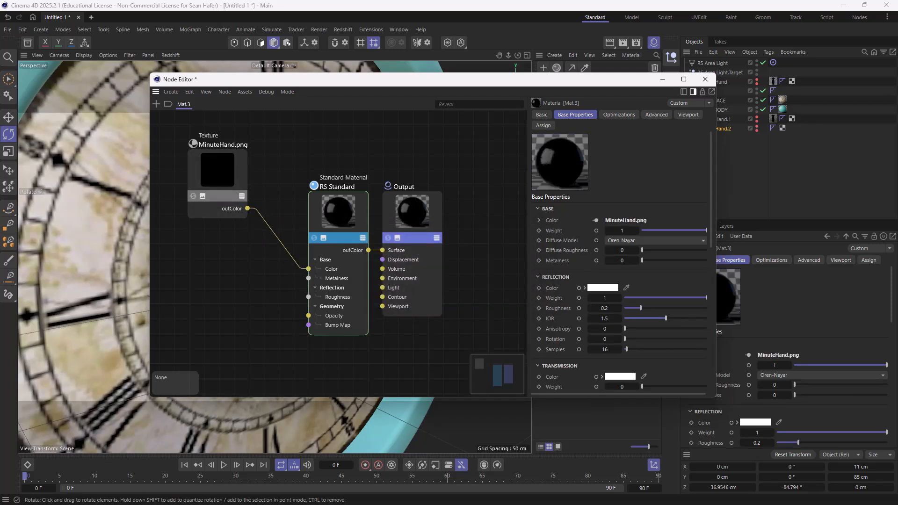
{"action": "left_click_drag", "start_coordinate": [52, 321], "coordinate": [313, 316]}
{"action": "left_click", "coordinate": [518, 297]}
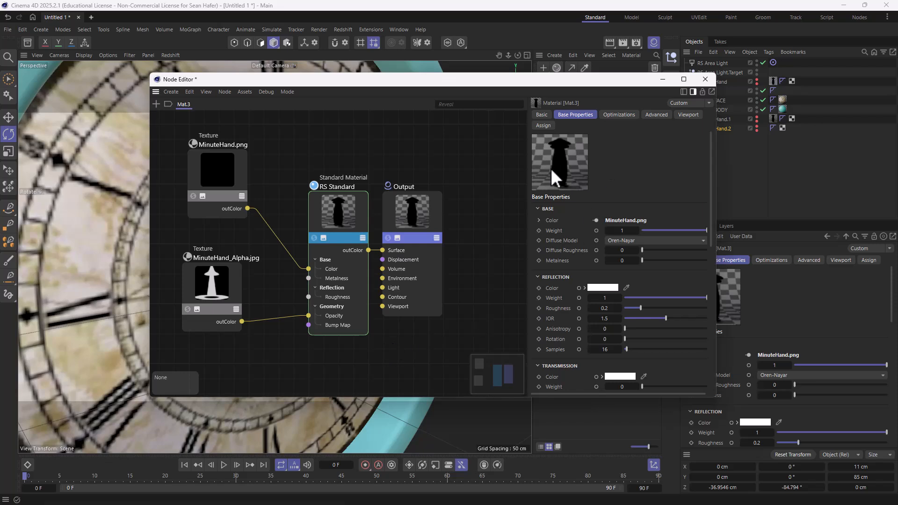
{"action": "left_click", "coordinate": [705, 80]}
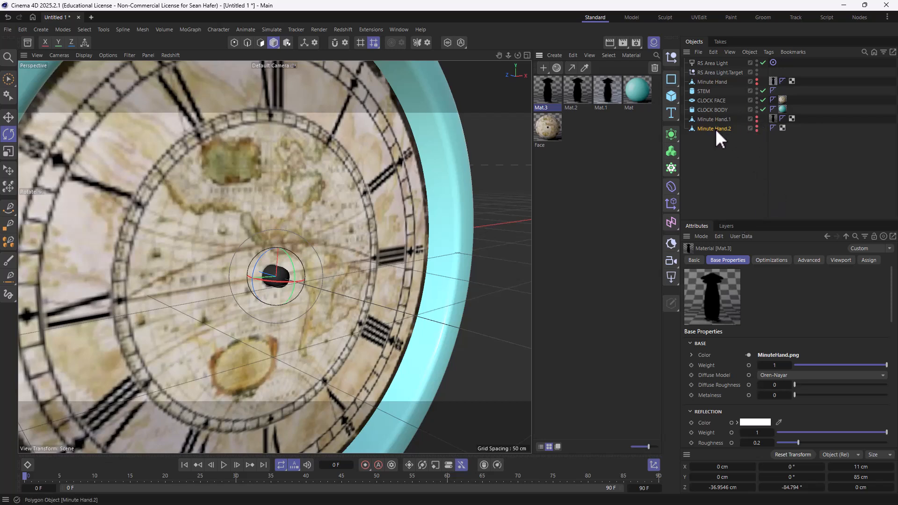
Step: Show Minute Hand.2 with Mat.3 applied and render the whole clock in the viewport
{"action": "left_click_drag", "start_coordinate": [548, 91], "coordinate": [712, 128]}
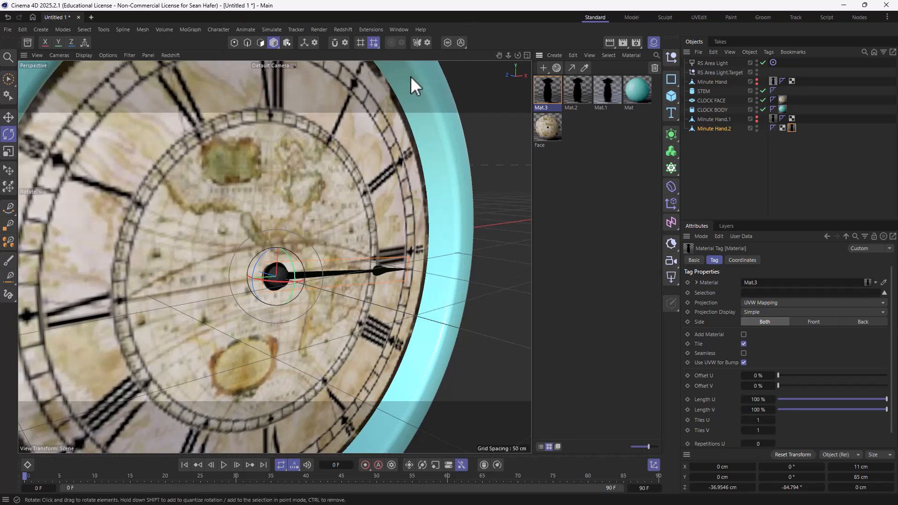
{"action": "right_click_drag", "start_coordinate": [500, 54], "coordinate": [420, 57]}
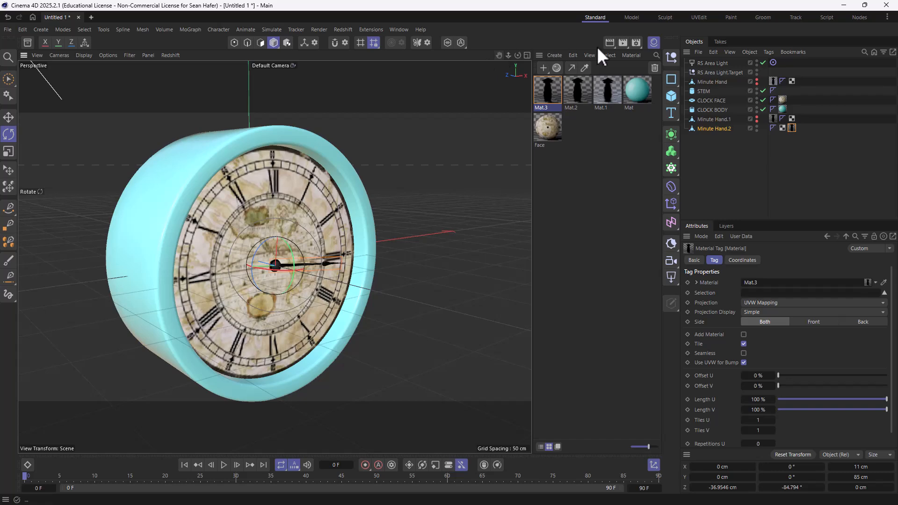
{"action": "left_click", "coordinate": [609, 42]}
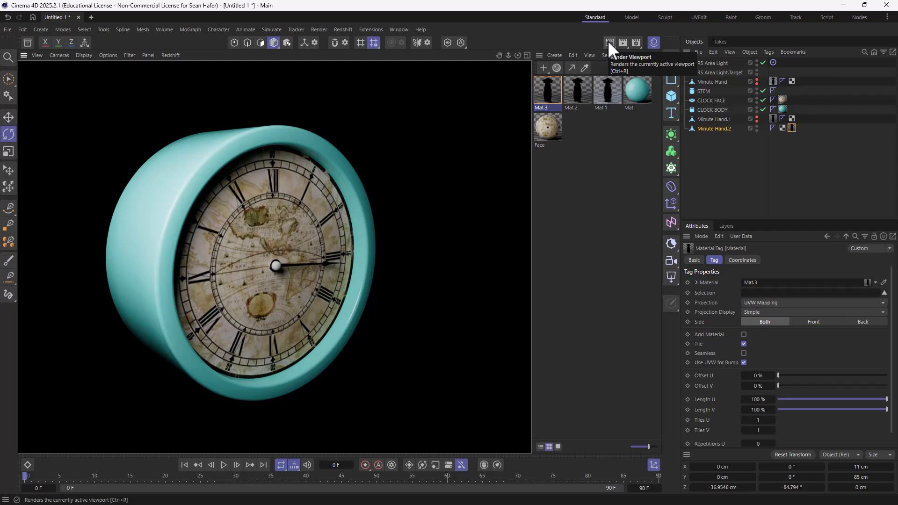
Step: Compare the node graphs of Mat.2 and Mat.3 in the Node Editor
{"action": "double_click", "coordinate": [578, 92]}
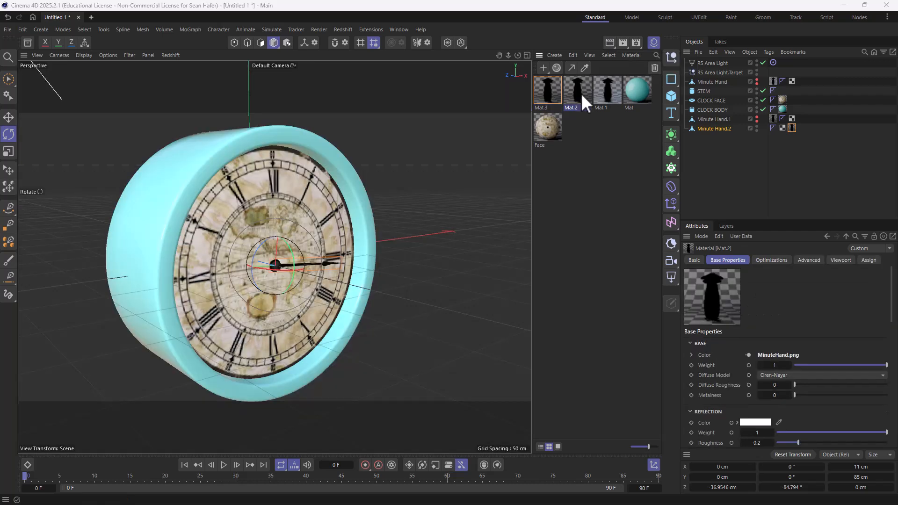
{"action": "left_click_drag", "start_coordinate": [532, 87], "coordinate": [377, 74]}
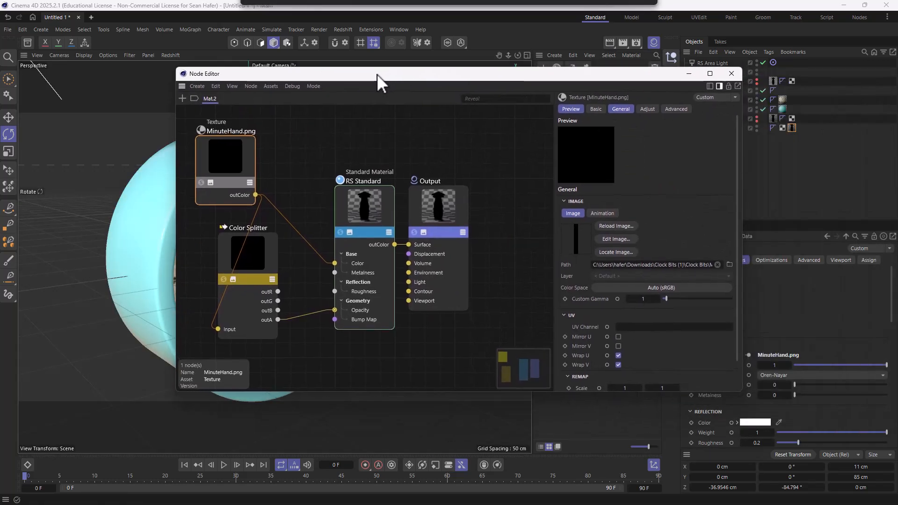
{"action": "left_click", "coordinate": [730, 74]}
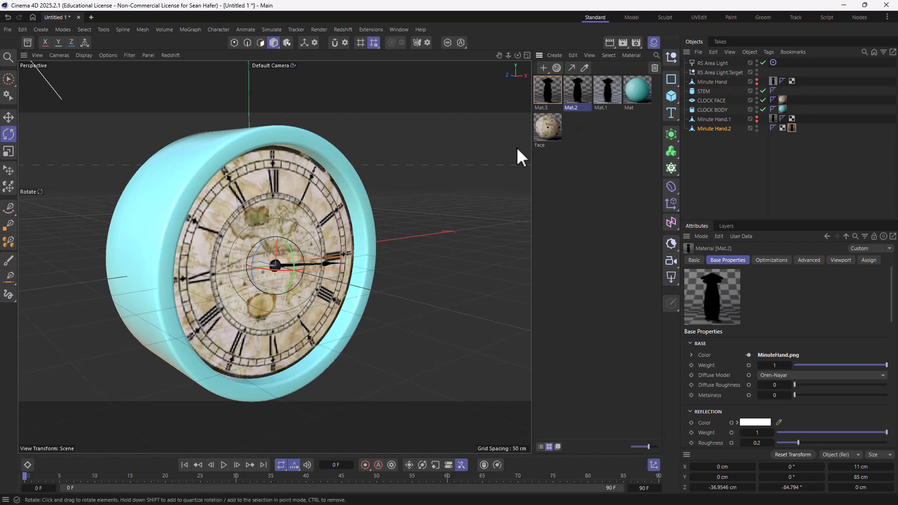
{"action": "double_click", "coordinate": [551, 98]}
{"action": "left_click_drag", "start_coordinate": [557, 96], "coordinate": [377, 83]}
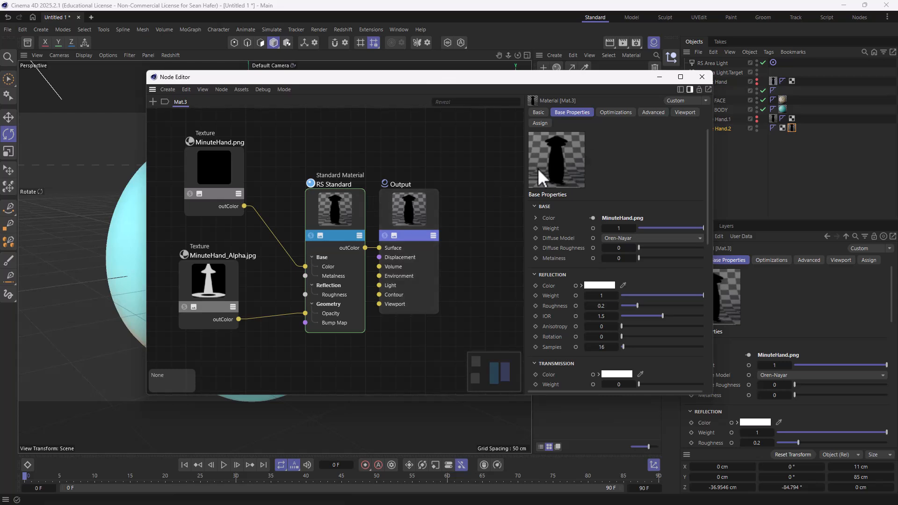
{"action": "left_click", "coordinate": [704, 77]}
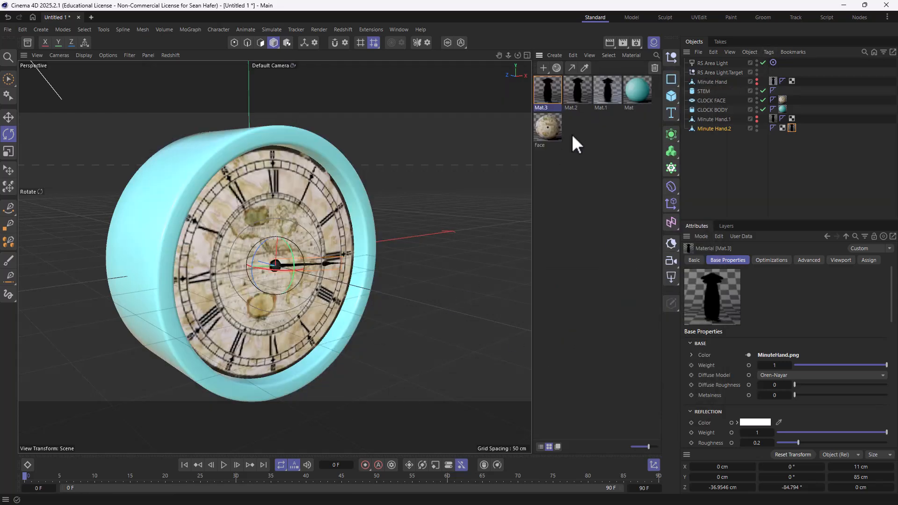